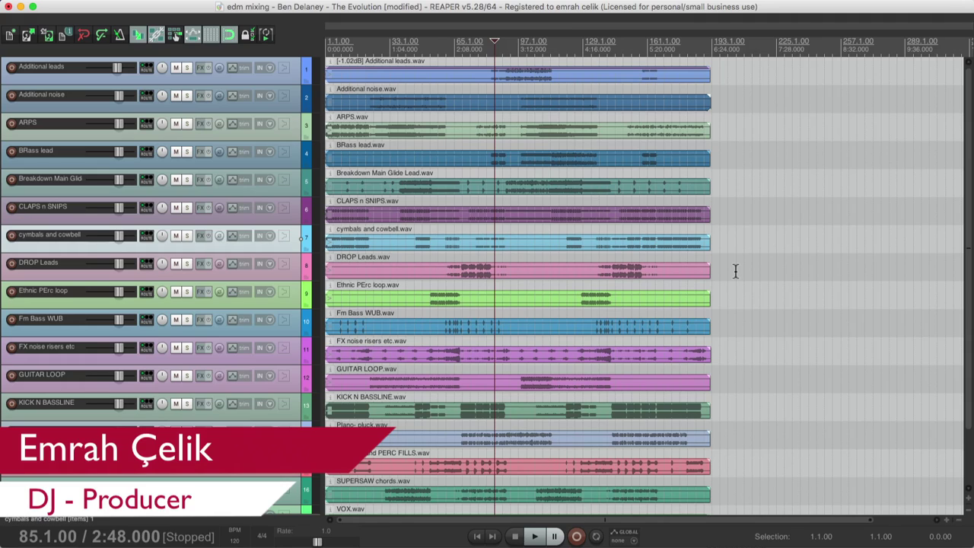
Open the Track Manager and place its window over the arrangement beside the track panel
click(288, 305)
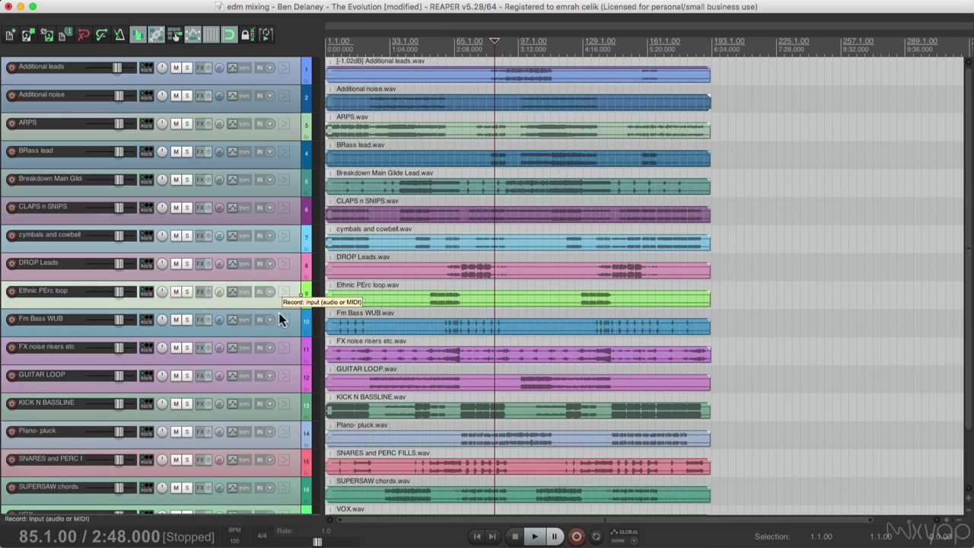
scroll(268, 284, down, 2)
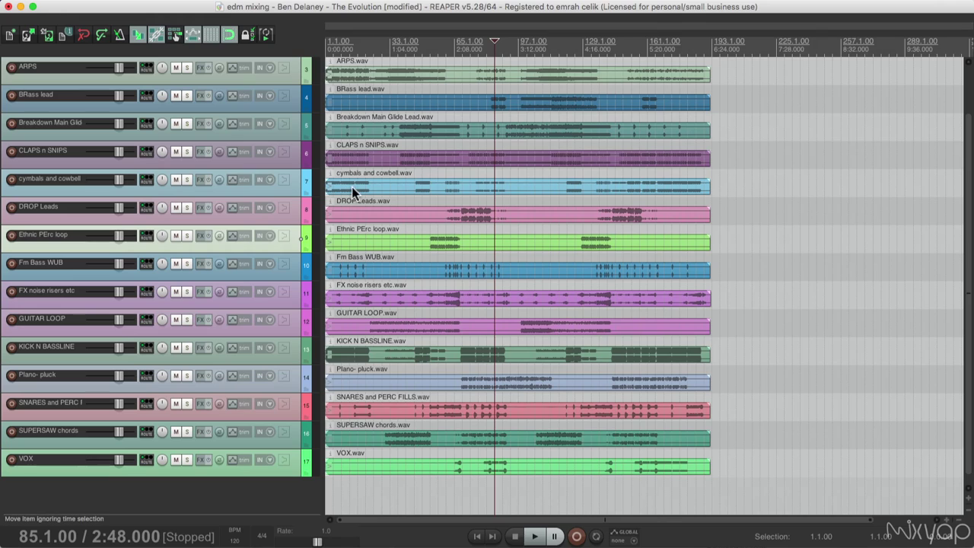
click(140, 1)
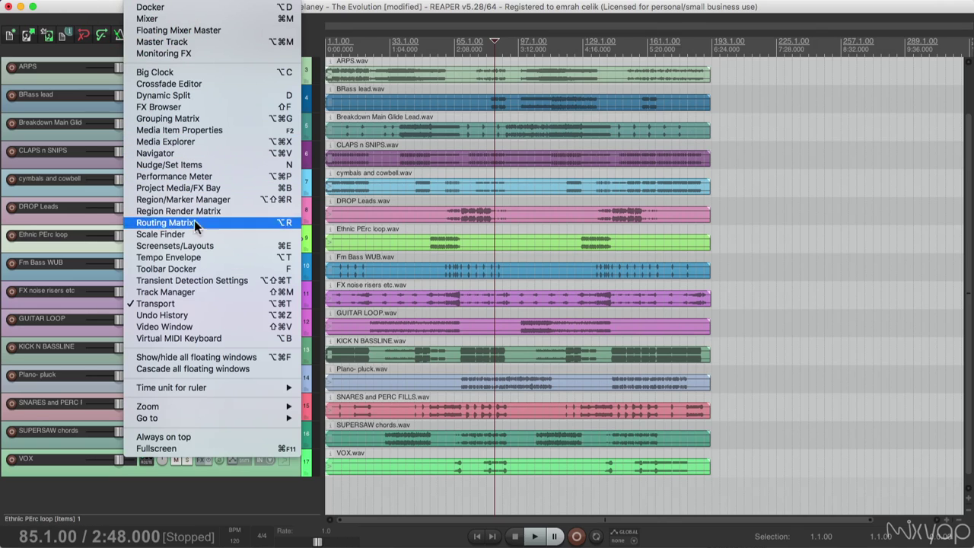
click(211, 302)
drag(564, 81, 570, 113)
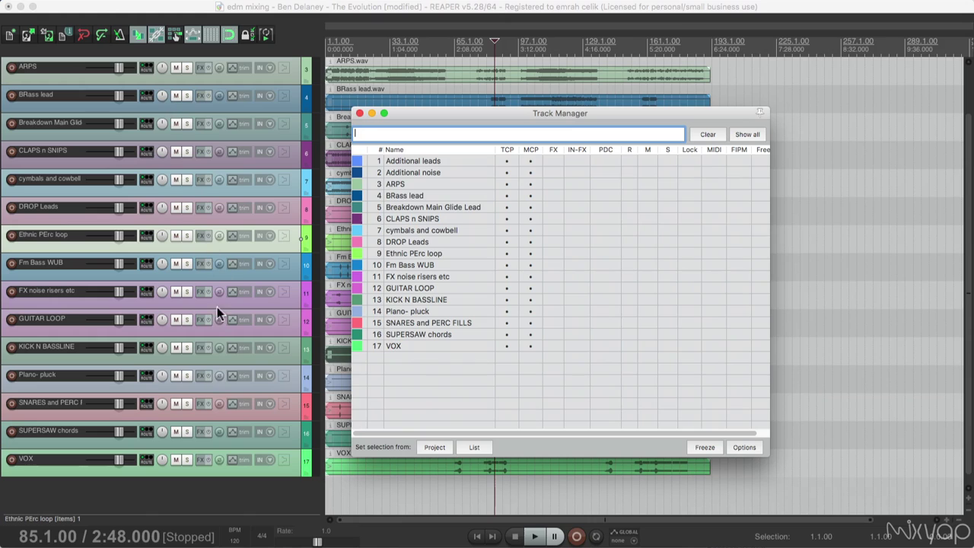
scroll(233, 157, up, 2)
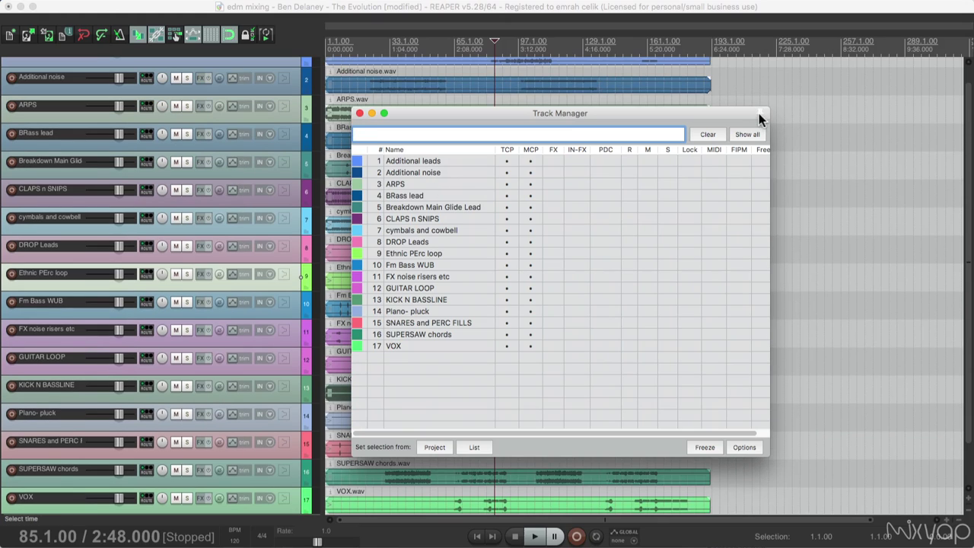
drag(758, 118, 635, 118)
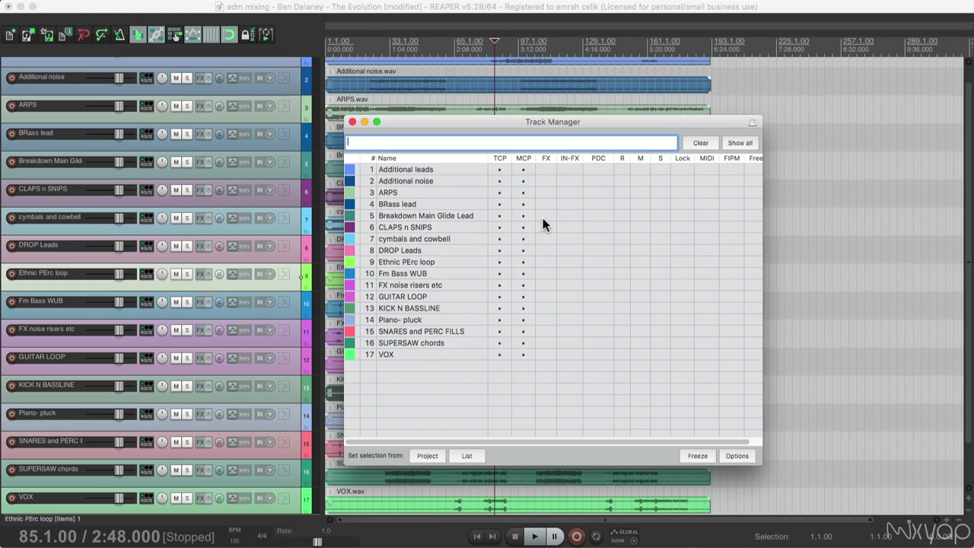
drag(563, 124, 546, 137)
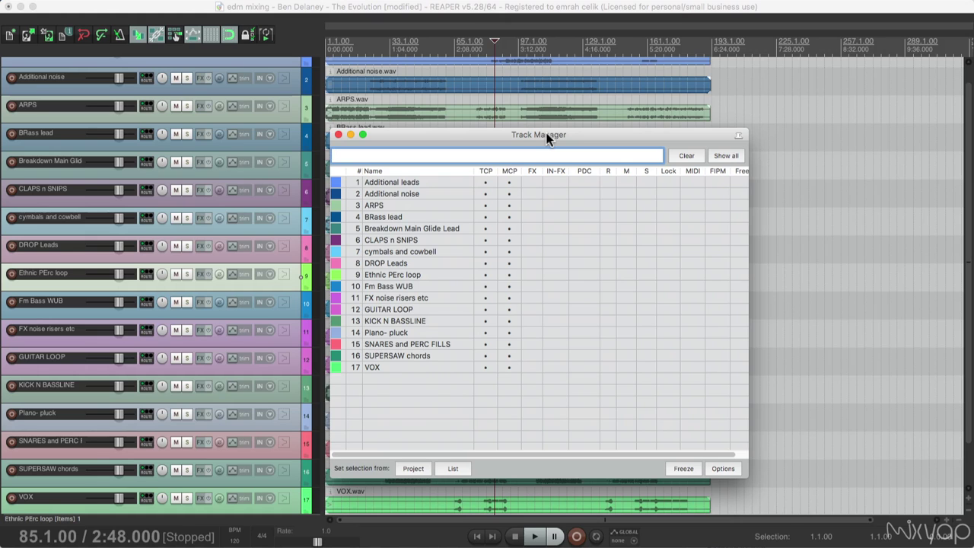
drag(548, 137, 563, 131)
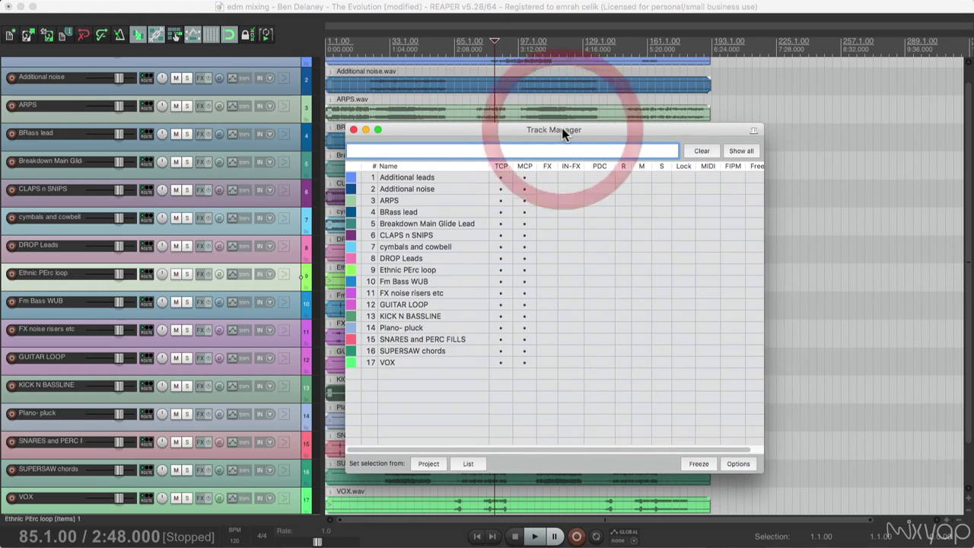
Show the mixer, enlarged below the arrangement, and close the Track Manager
click(144, 2)
click(152, 20)
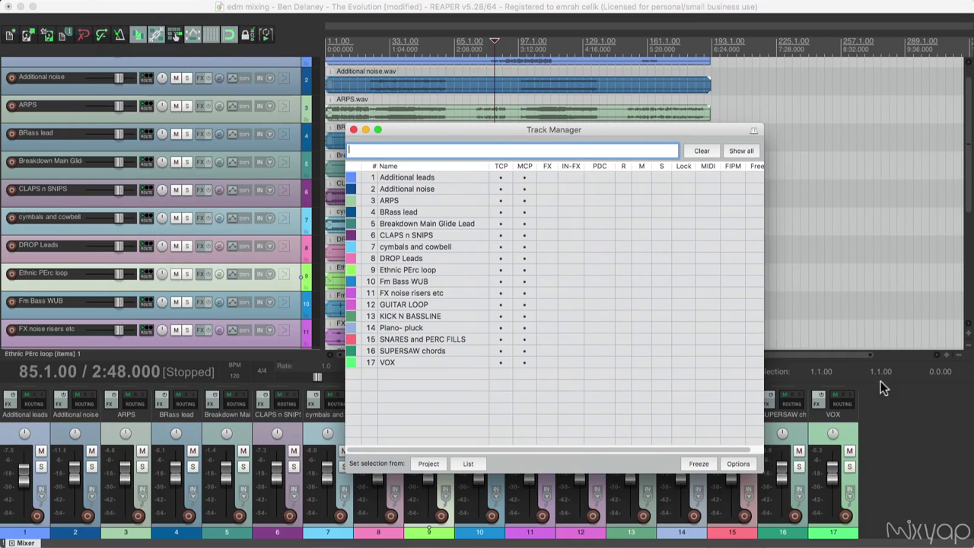
drag(882, 380, 883, 304)
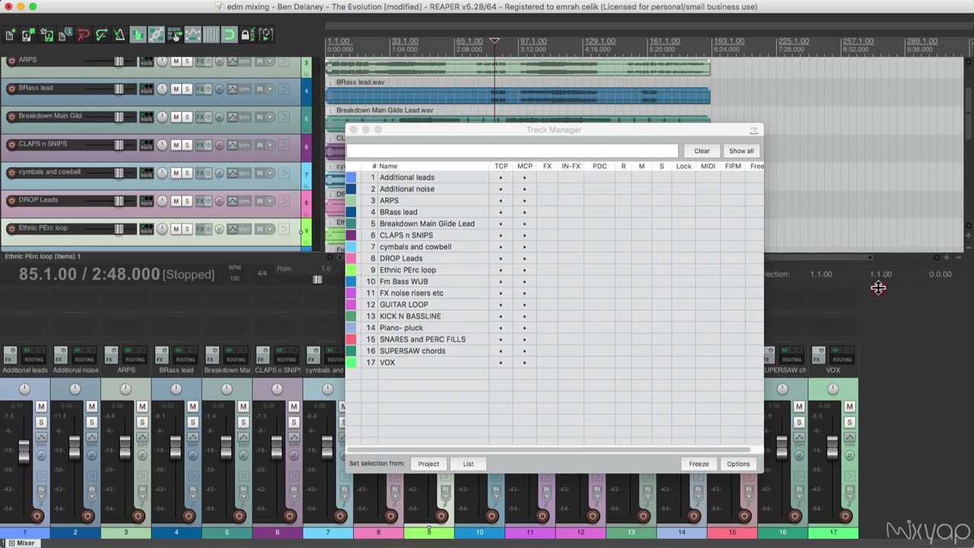
click(879, 281)
drag(490, 131, 568, 77)
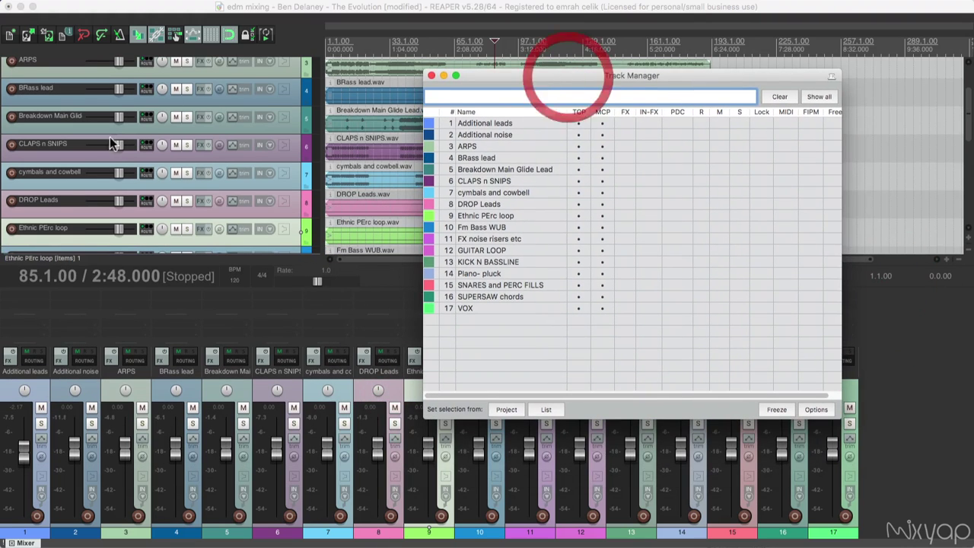
click(431, 75)
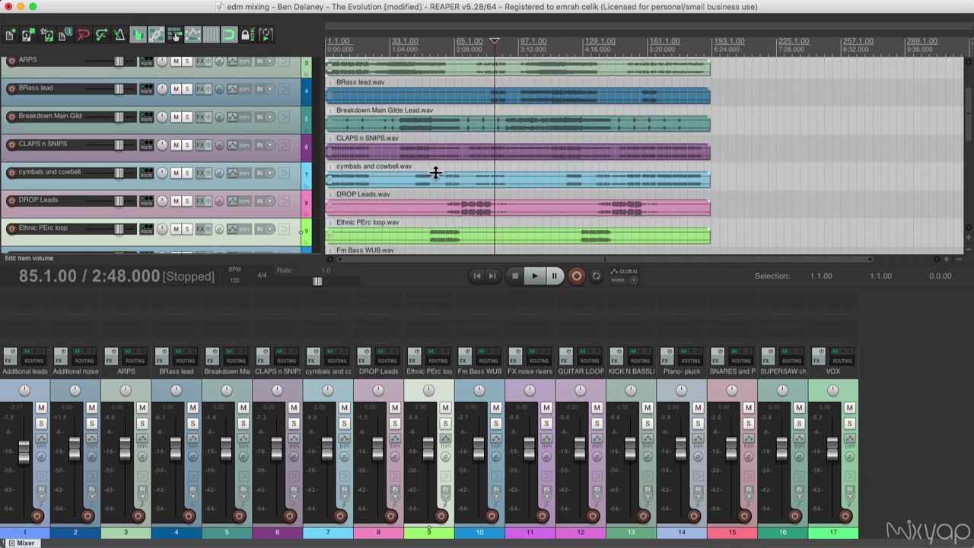
Look through the project's tracks in the arrangement, from the leads at the start of the list to VOX
scroll(435, 169, up, 2)
scroll(374, 155, up, 3)
scroll(411, 155, down, 3)
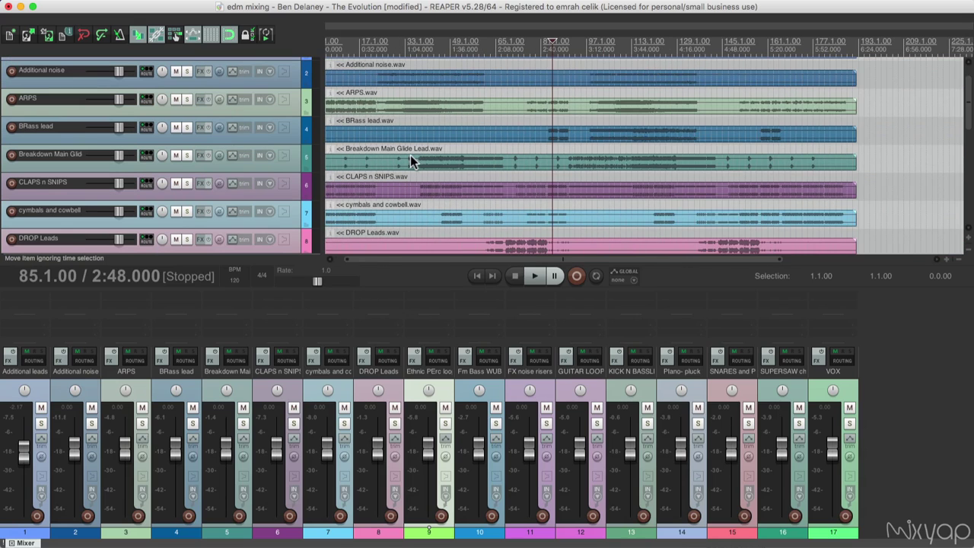
scroll(258, 112, down, 5)
scroll(252, 114, down, 1)
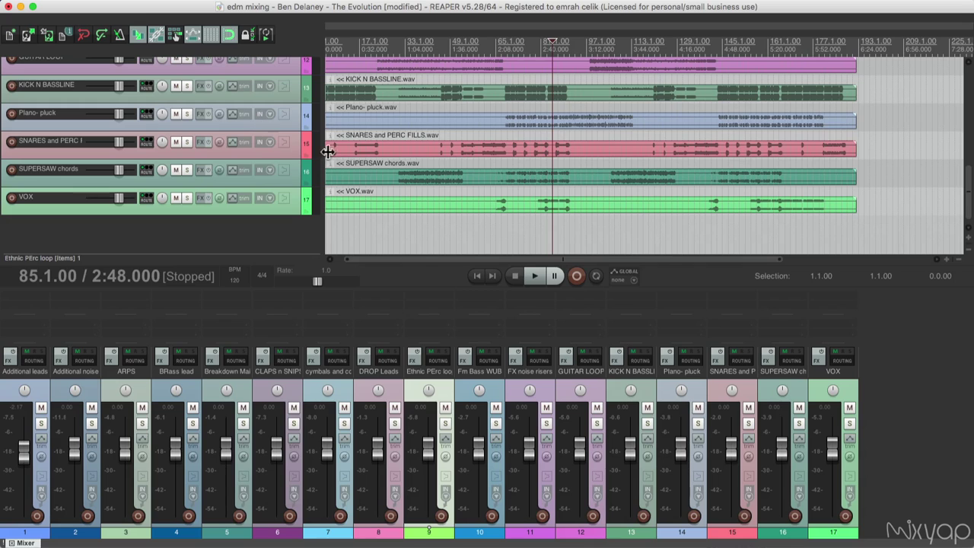
scroll(263, 160, up, 5)
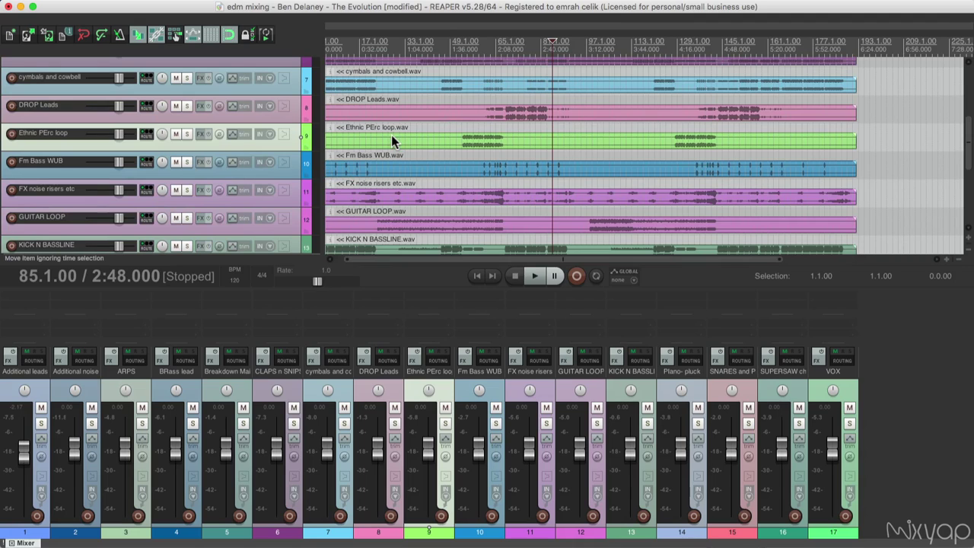
scroll(240, 106, down, 4)
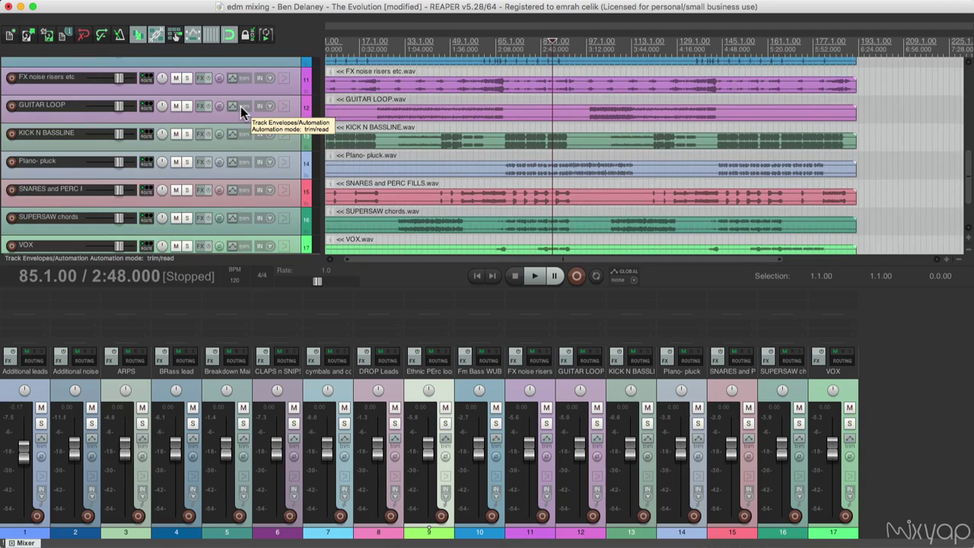
scroll(274, 130, up, 4)
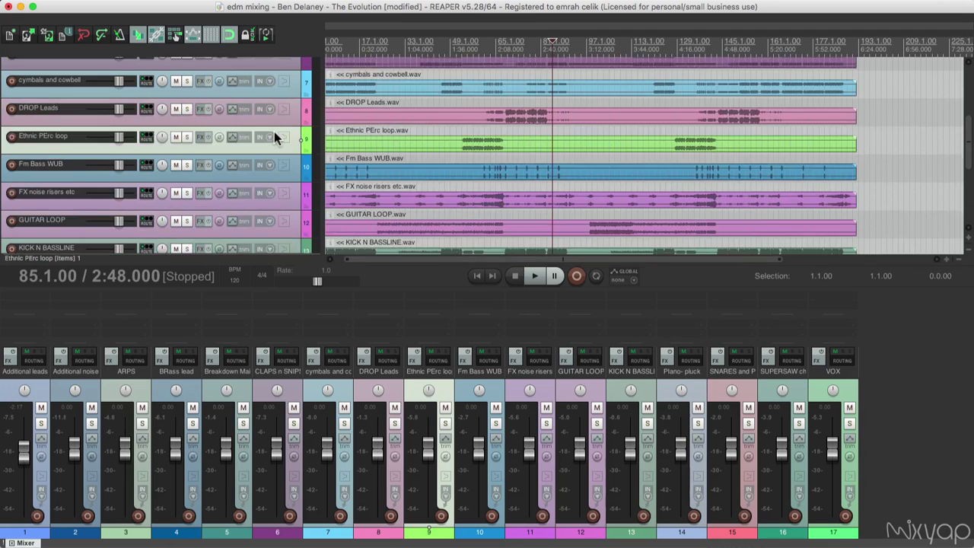
scroll(274, 132, up, 4)
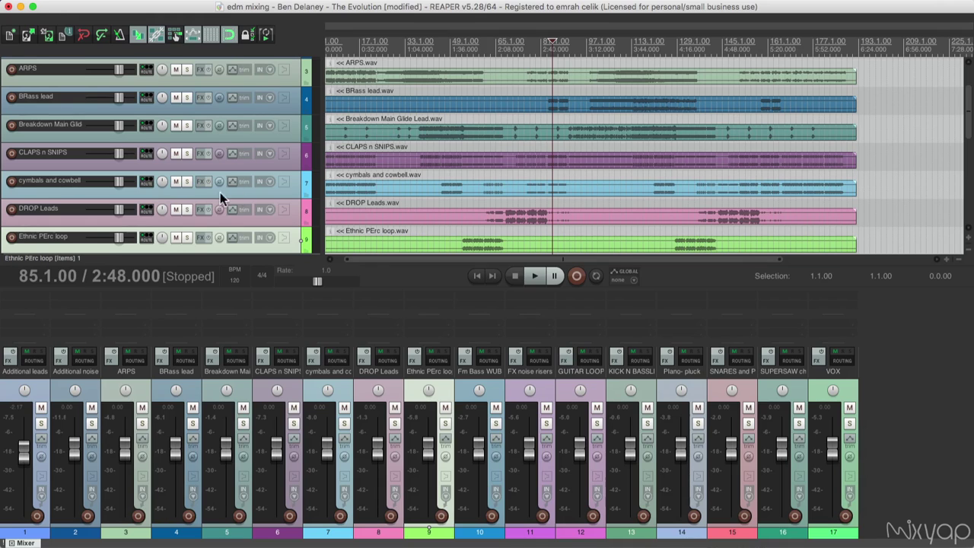
scroll(220, 192, up, 2)
scroll(203, 136, down, 10)
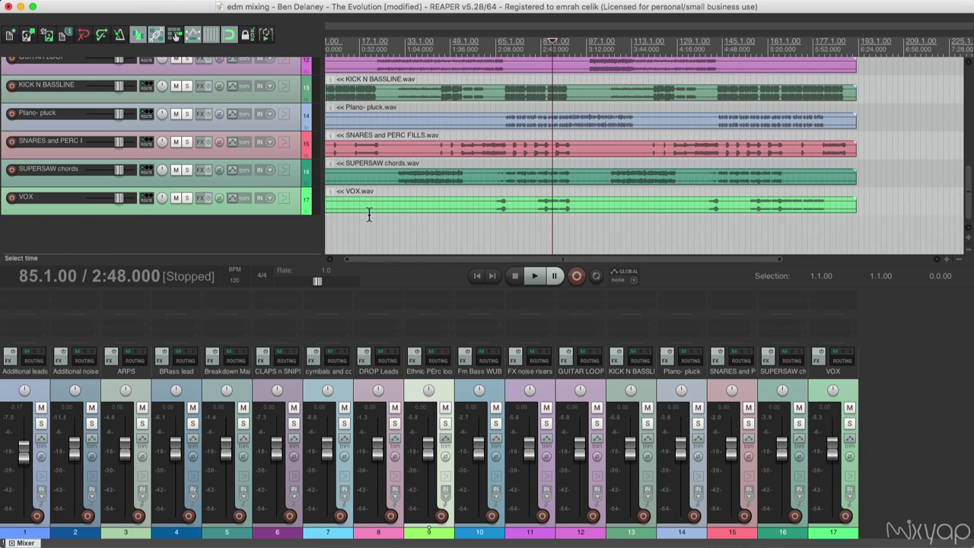
scroll(370, 211, up, 2)
scroll(335, 173, down, 2)
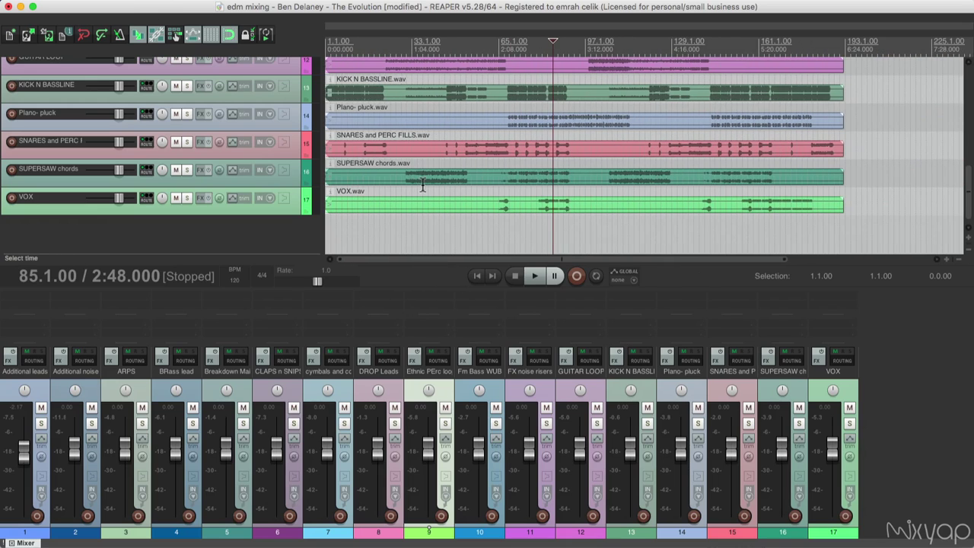
scroll(239, 168, up, 5)
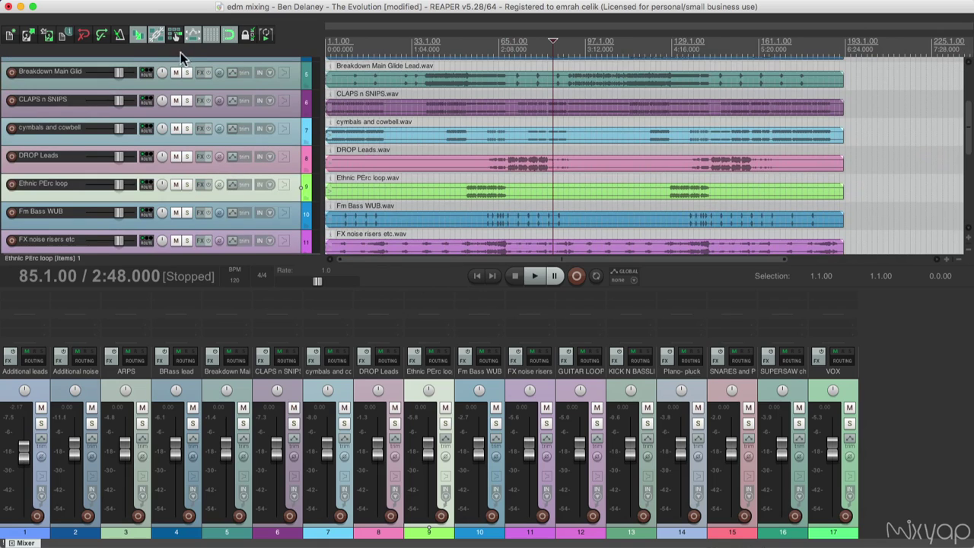
Reopen the Track Manager and move its window clear of the track panel
click(144, 2)
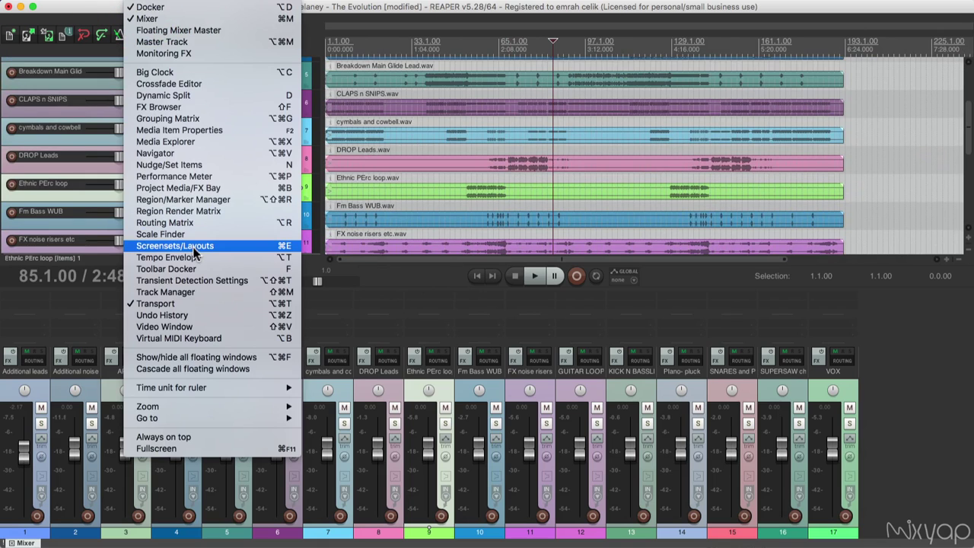
click(201, 292)
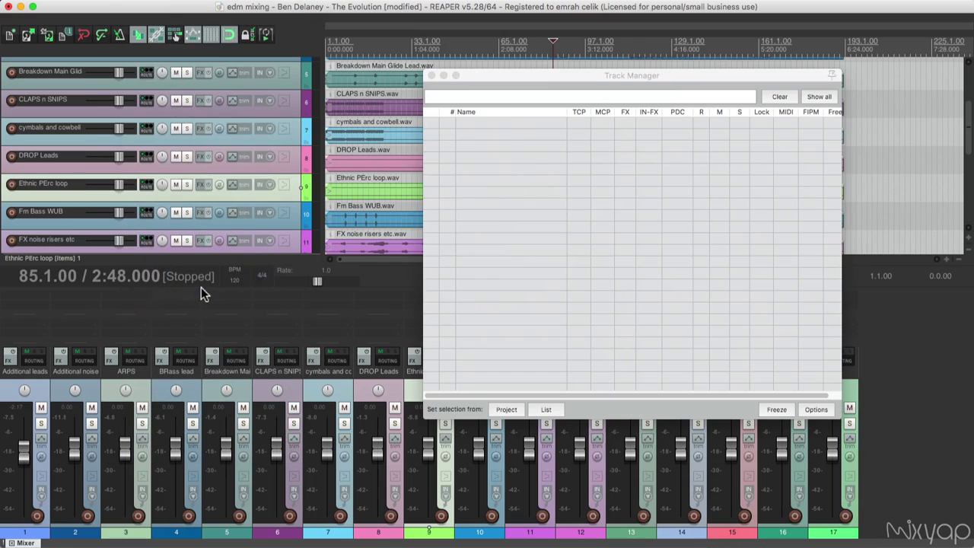
drag(639, 77, 692, 46)
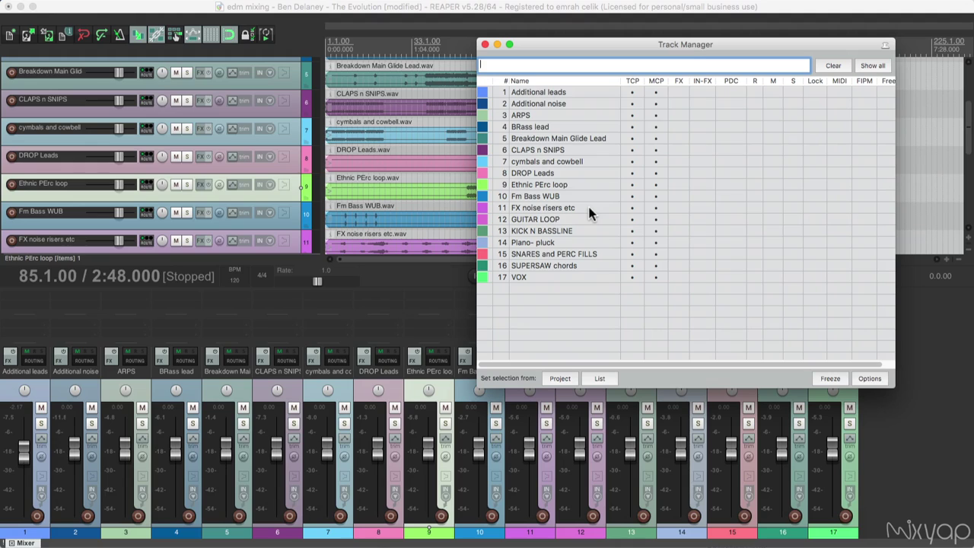
Select the Additional noise track and after it the Additional leads track in the Track Manager list
double_click(538, 92)
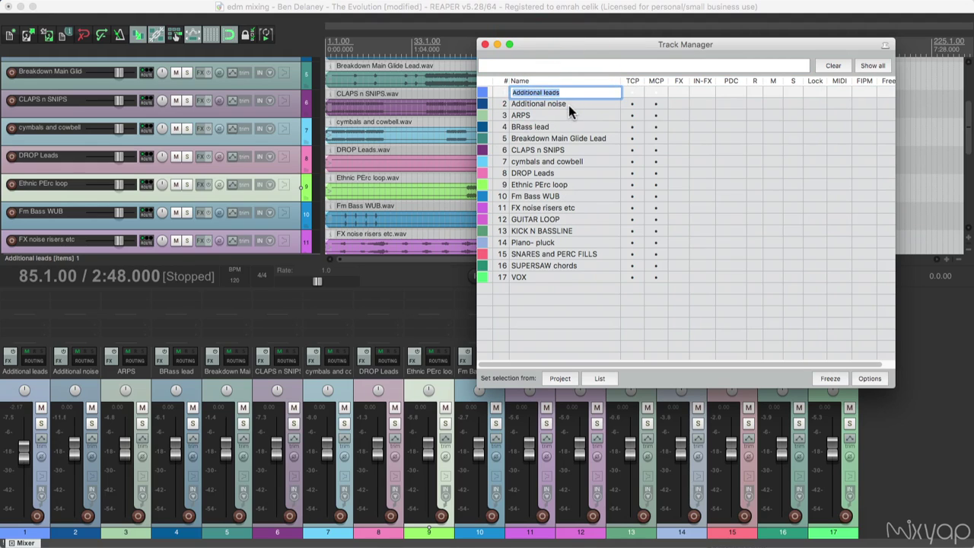
click(568, 105)
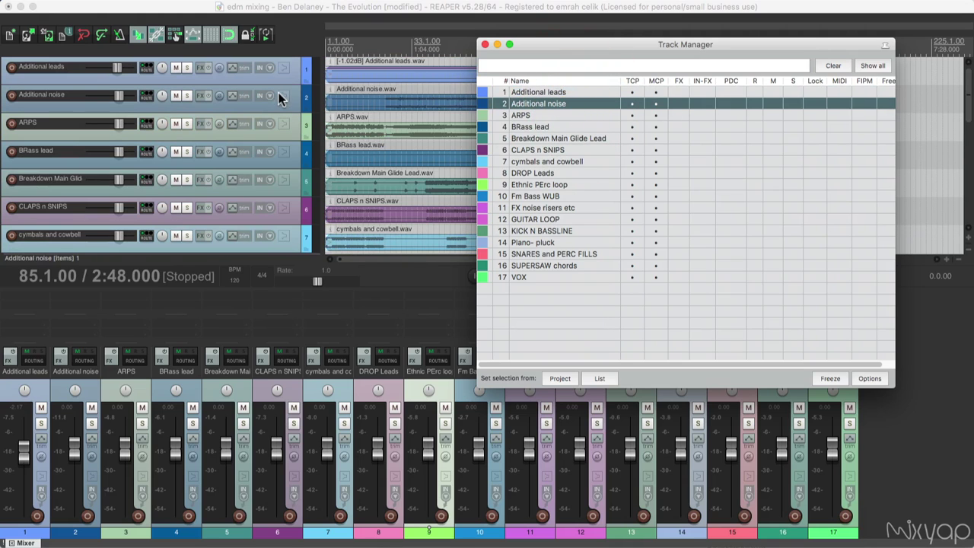
key(=)
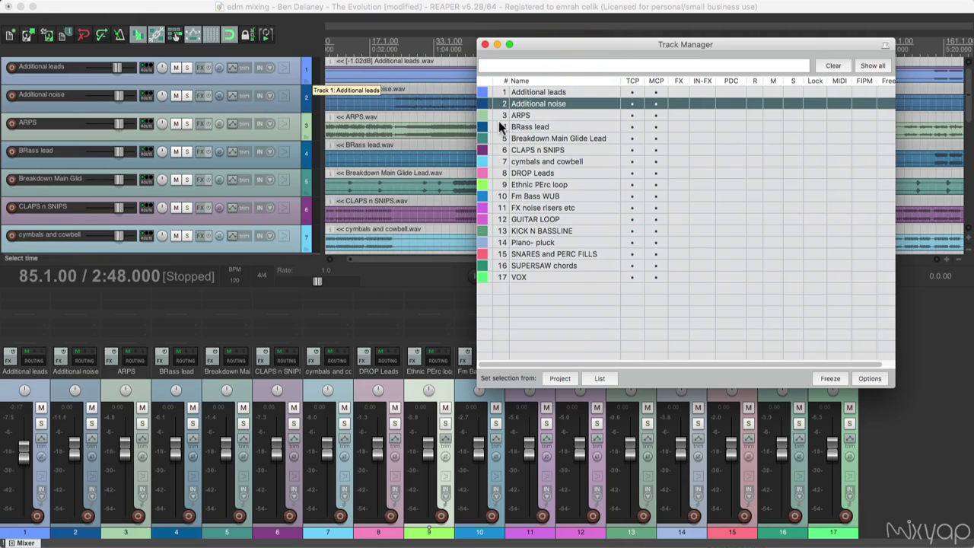
click(509, 93)
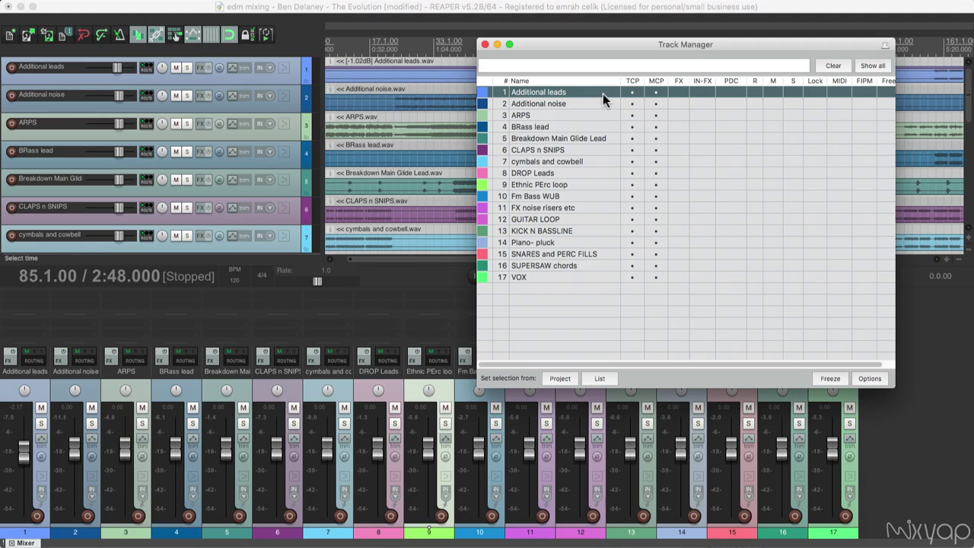
Hide the Additional leads track from the track panel and show it again, and repeat this for the mixer
click(632, 92)
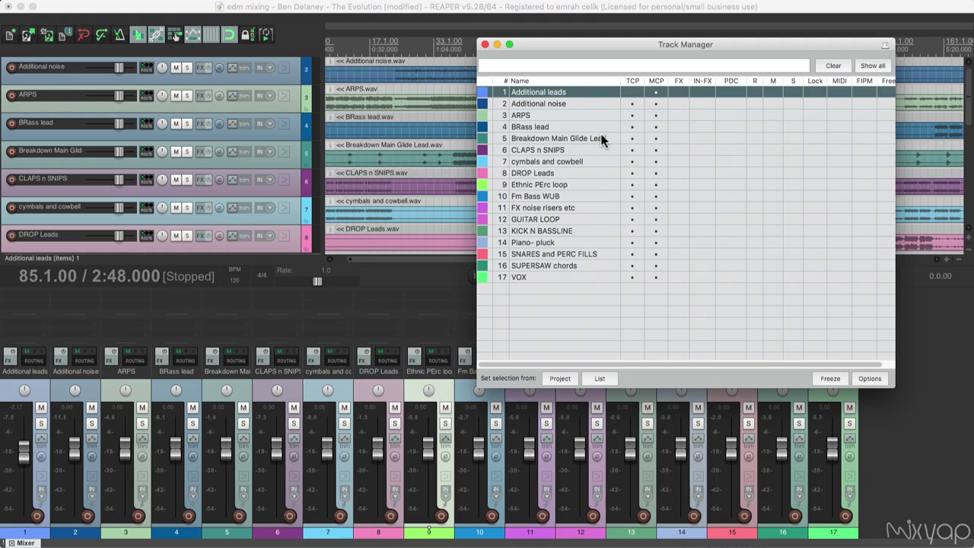
click(630, 92)
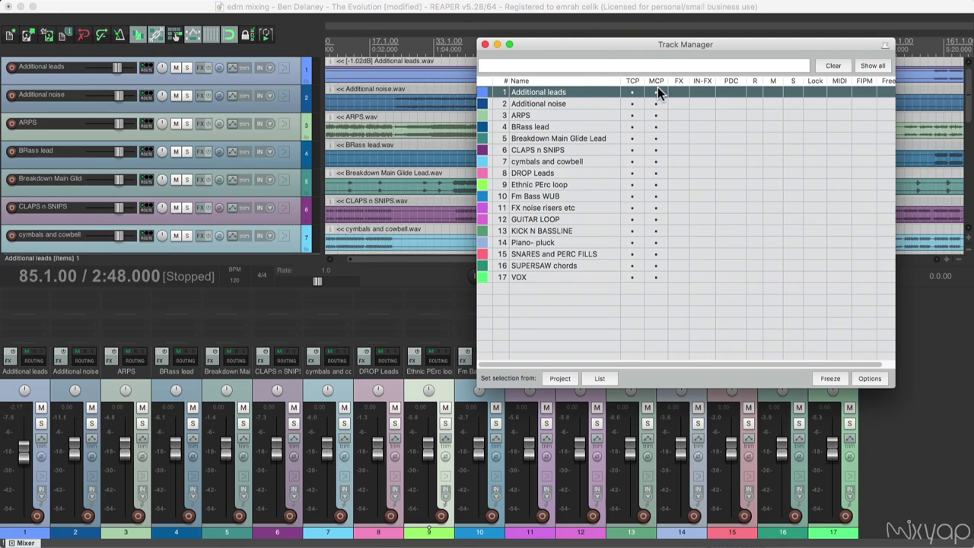
click(656, 93)
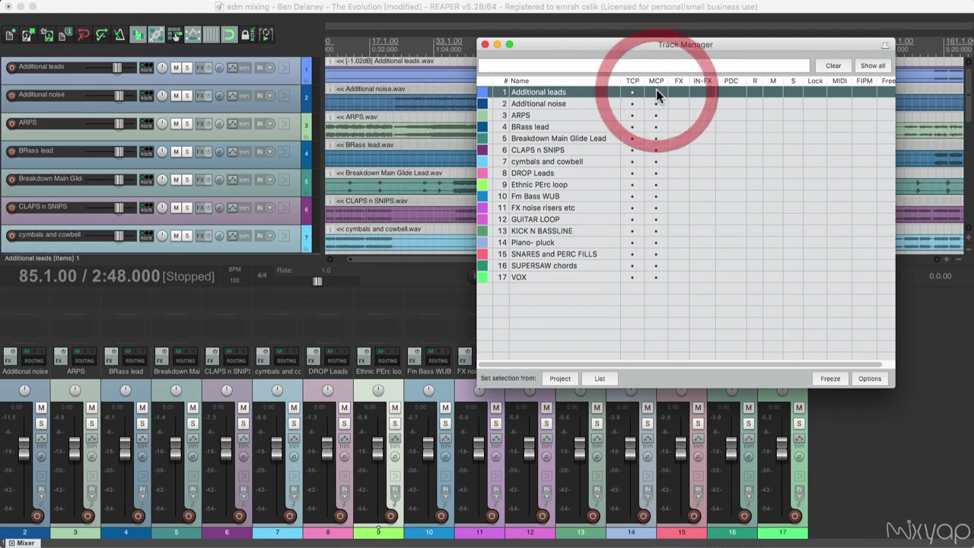
click(656, 92)
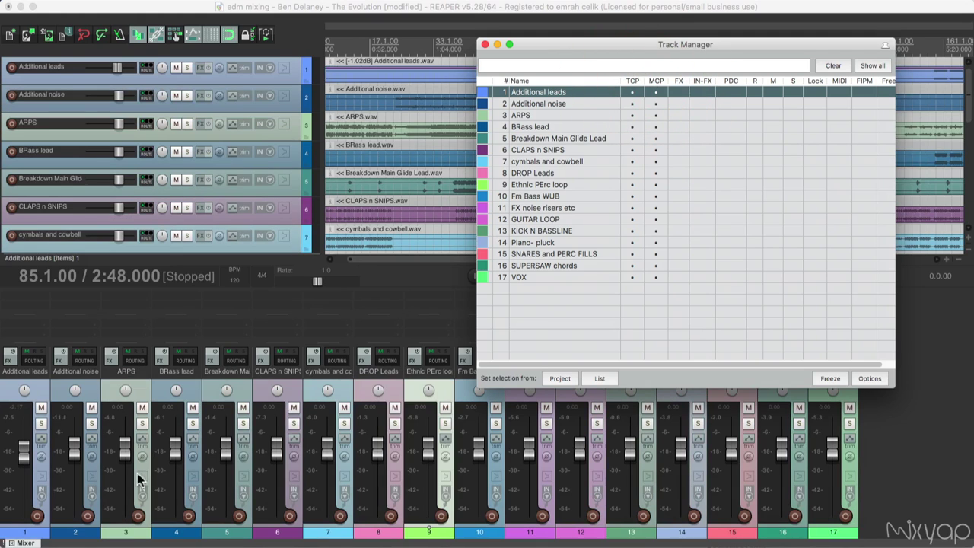
Hide the Additional leads track from both the mixer and the track panel, and restore it in both
click(656, 92)
click(631, 94)
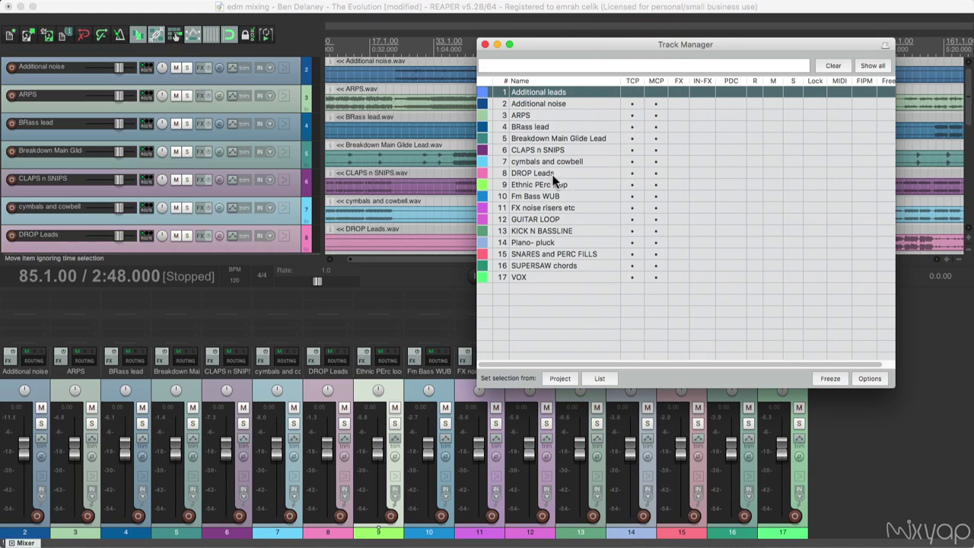
click(630, 92)
click(655, 92)
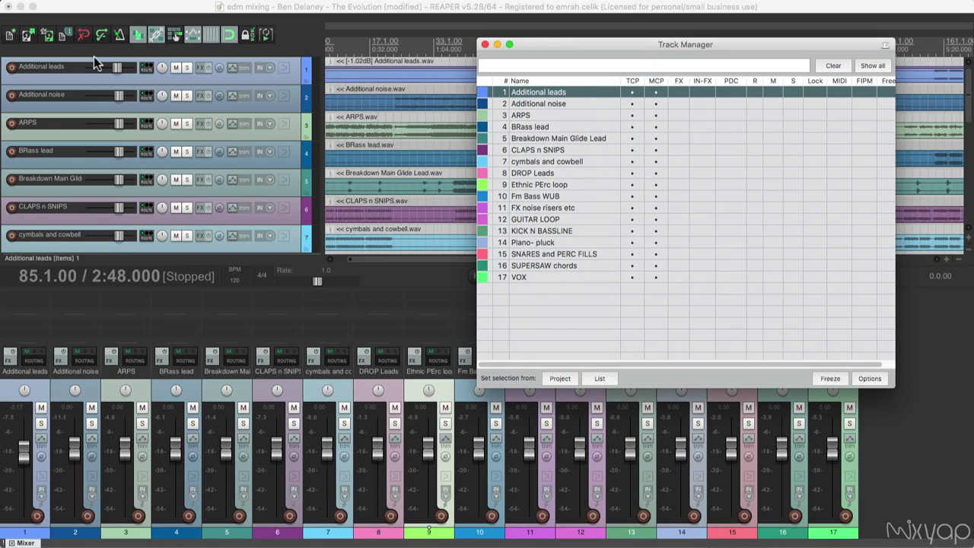
mouse_move(131, 68)
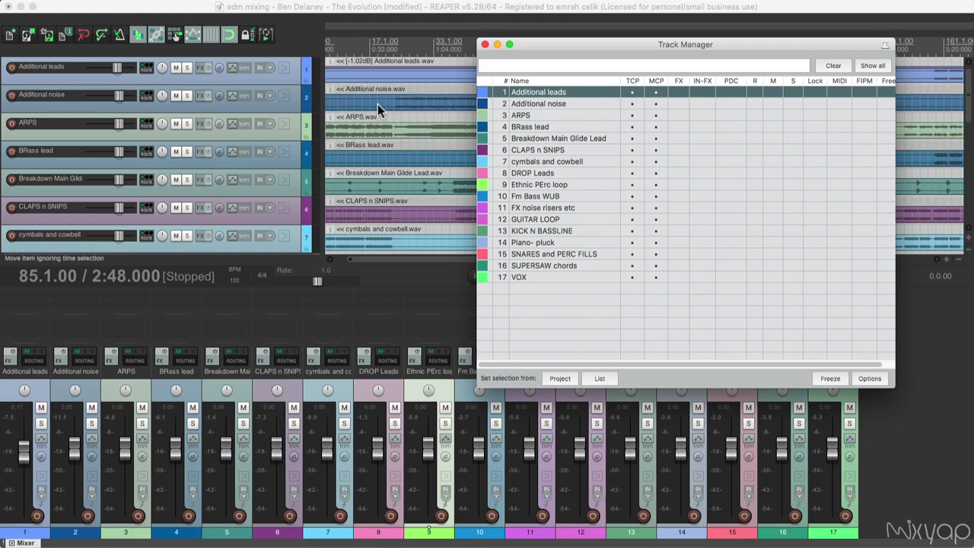
Arm tracks 1 to 7 for recording in the Track Manager list and disarm them again
drag(756, 91, 754, 162)
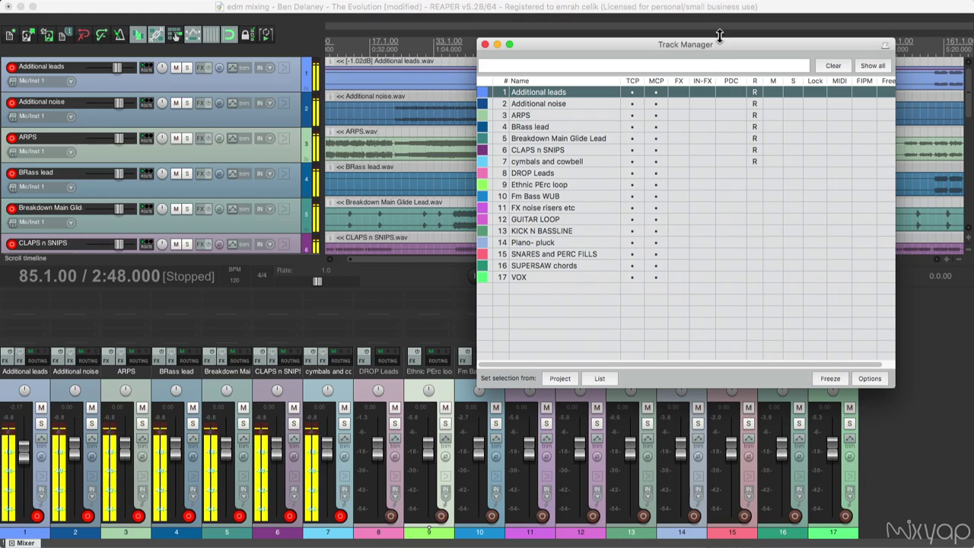
drag(698, 48, 749, 95)
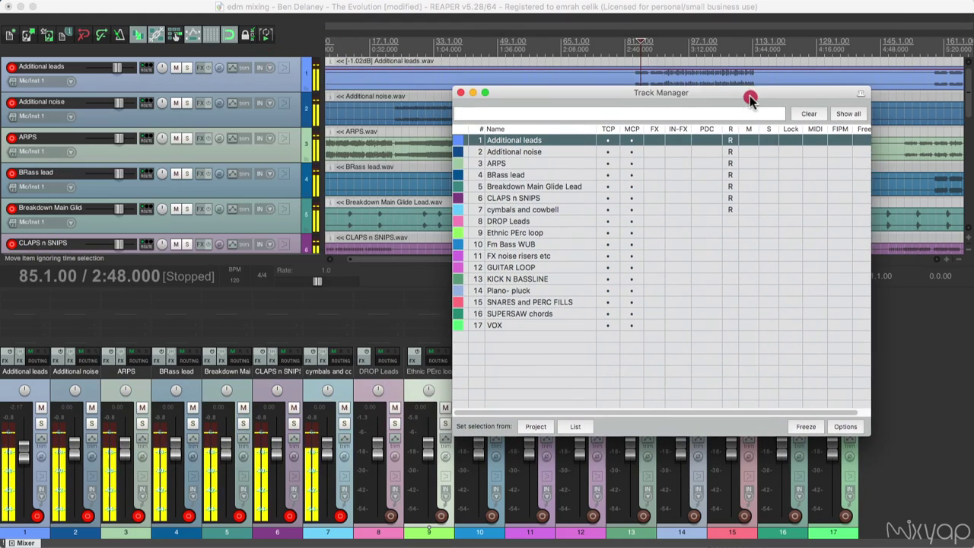
click(730, 141)
drag(730, 150, 728, 206)
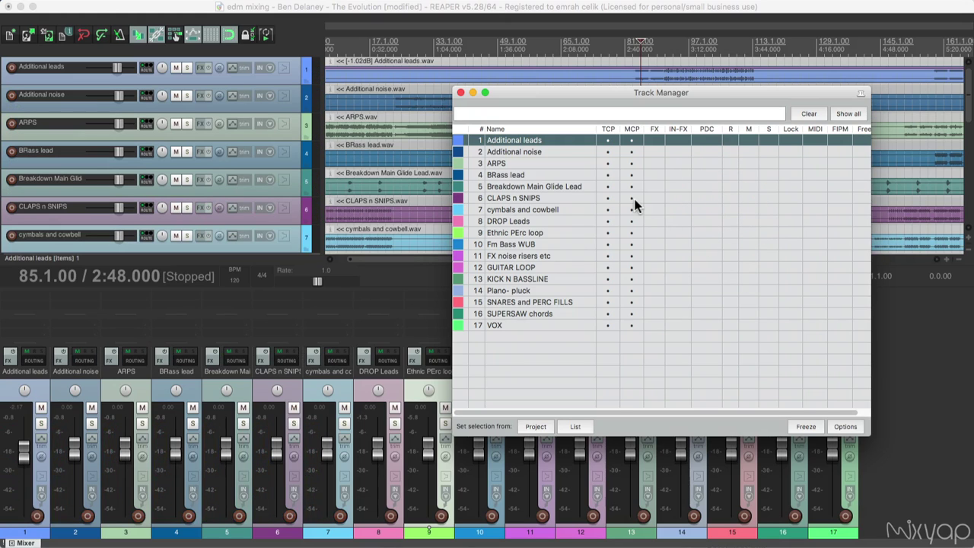
Try the mute and solo toggles in the track list and lock tracks 1 to 6, Additional leads through CLAPS n SNIPS
scroll(371, 119, up, 1)
scroll(371, 119, down, 1)
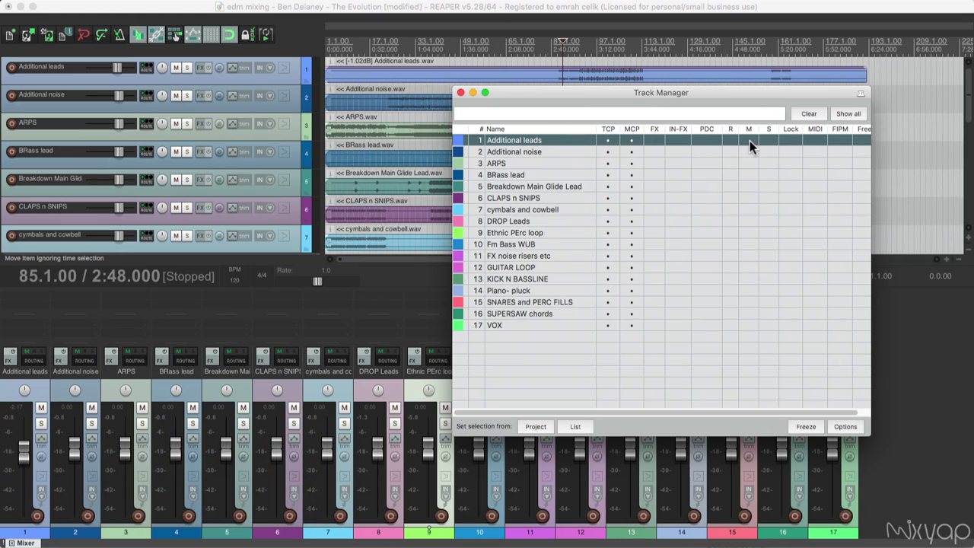
drag(749, 140, 787, 198)
click(748, 196)
click(770, 140)
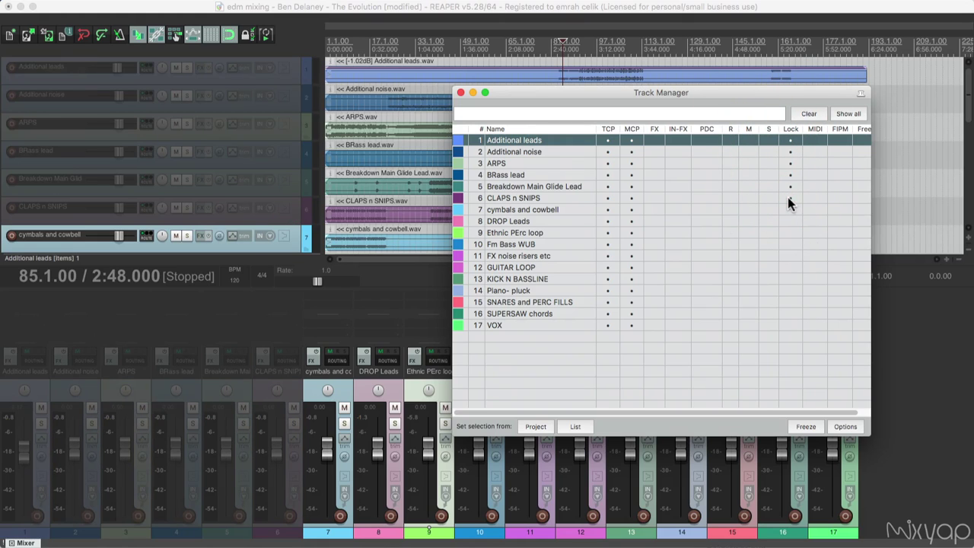
Widen the Track Manager window to fit the whole Freeze column, and select the ARPS item in the arrangement
drag(869, 187, 903, 186)
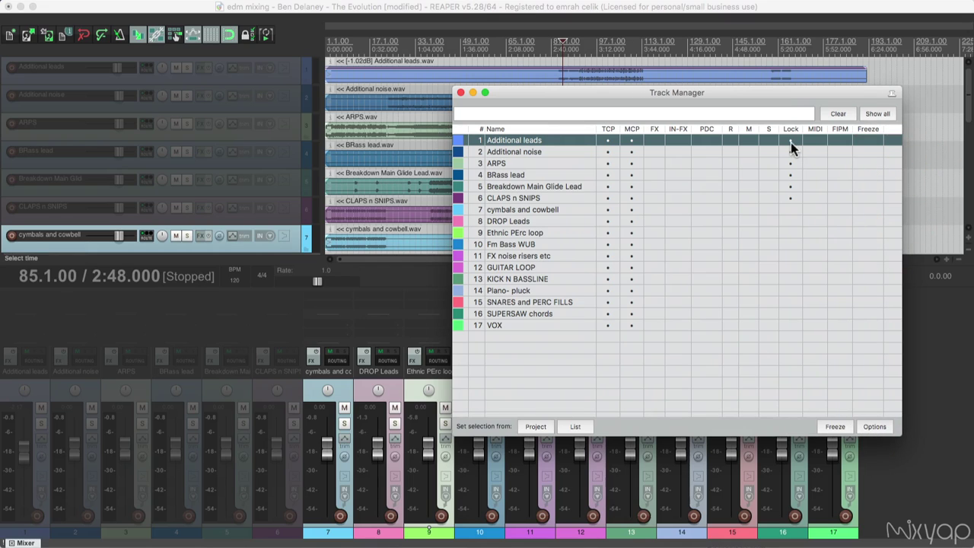
click(293, 135)
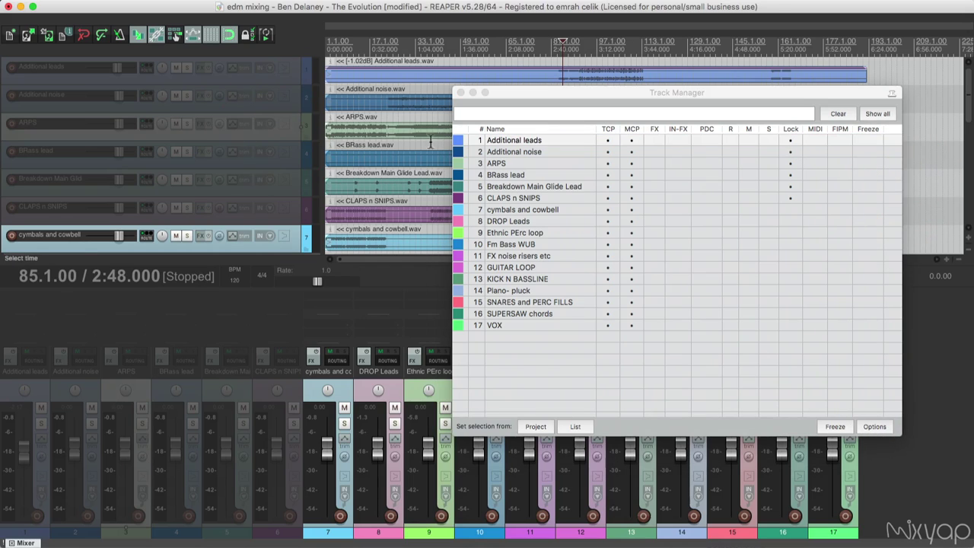
click(397, 134)
Unlock tracks 1 to 6 in the Track Manager and reposition its window
drag(790, 140, 789, 196)
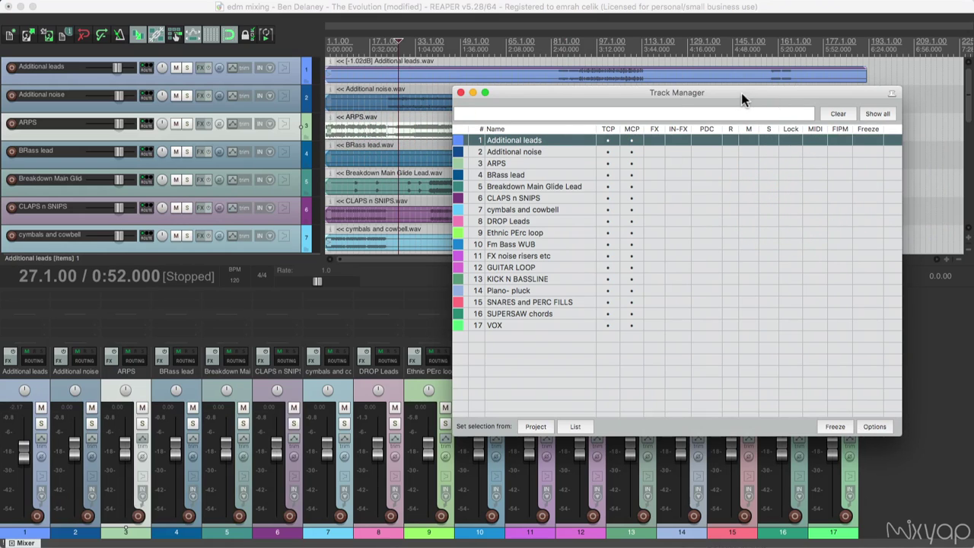
drag(741, 93, 681, 86)
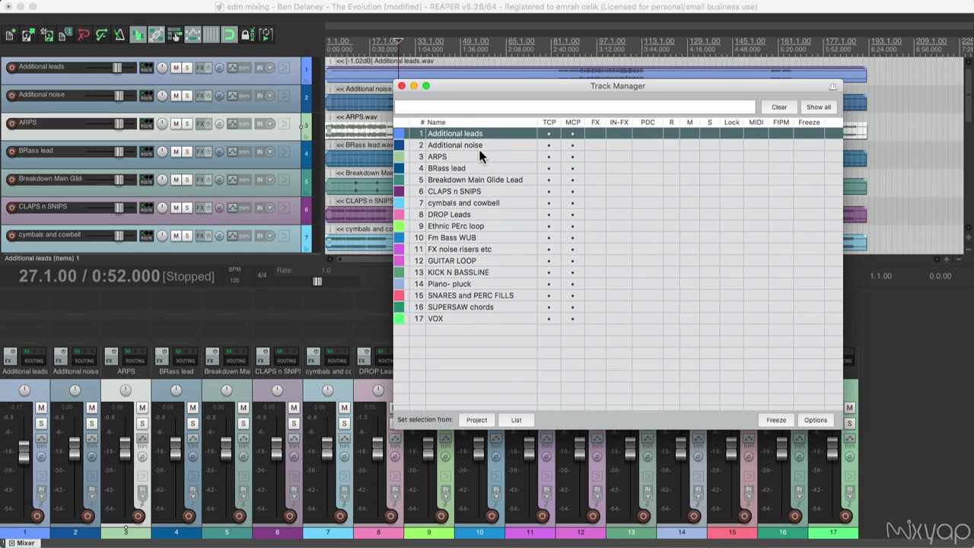
Filter the Track Manager list by "vox" and clear the filter
click(454, 106)
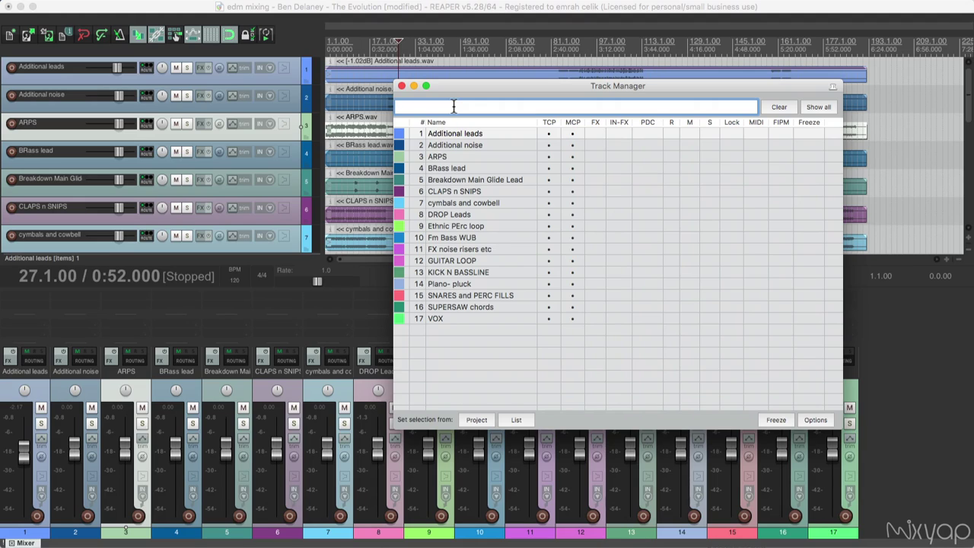
text(vox)
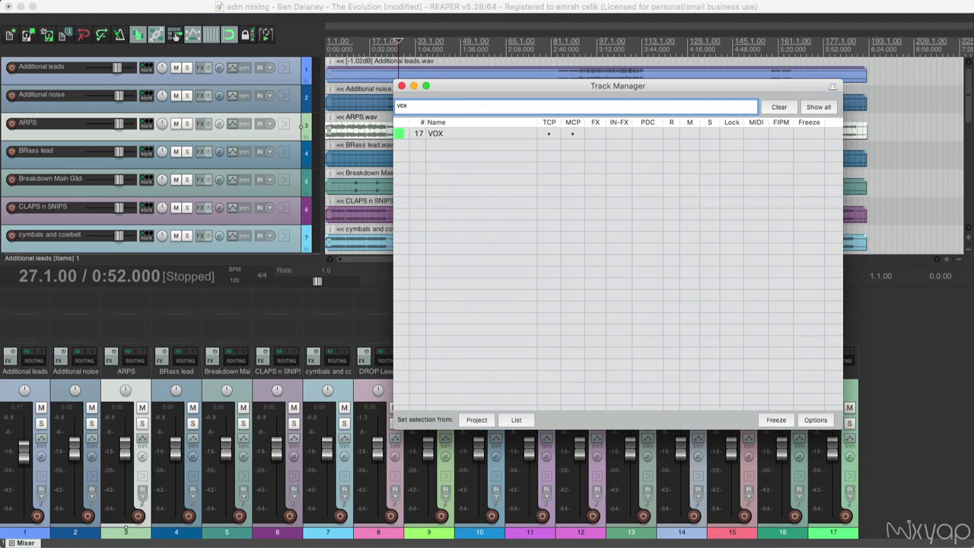
key(BackSpace)
key(BackSpace)
key(BackSpace)
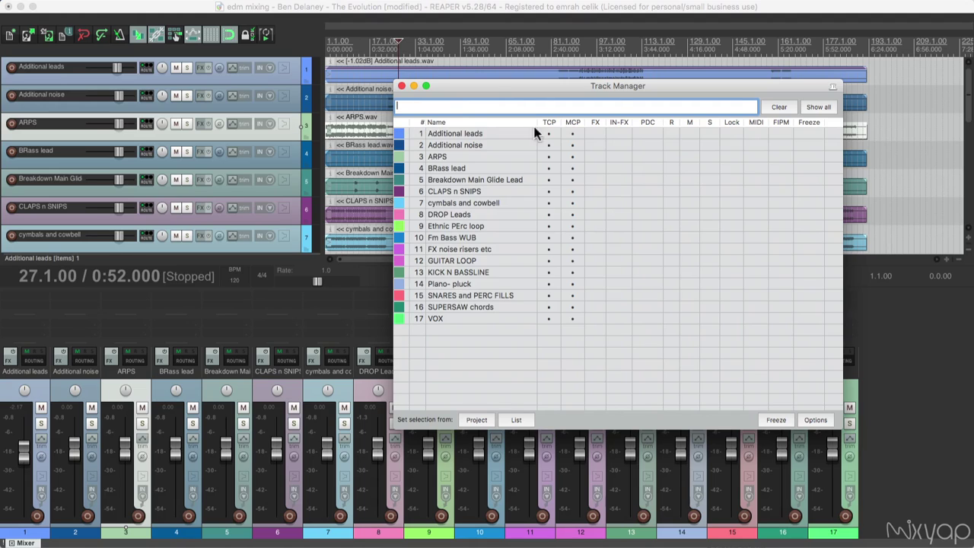
Filter the track list by "vox" again, select the VOX track and locate it in the track panel
click(473, 105)
text(vox)
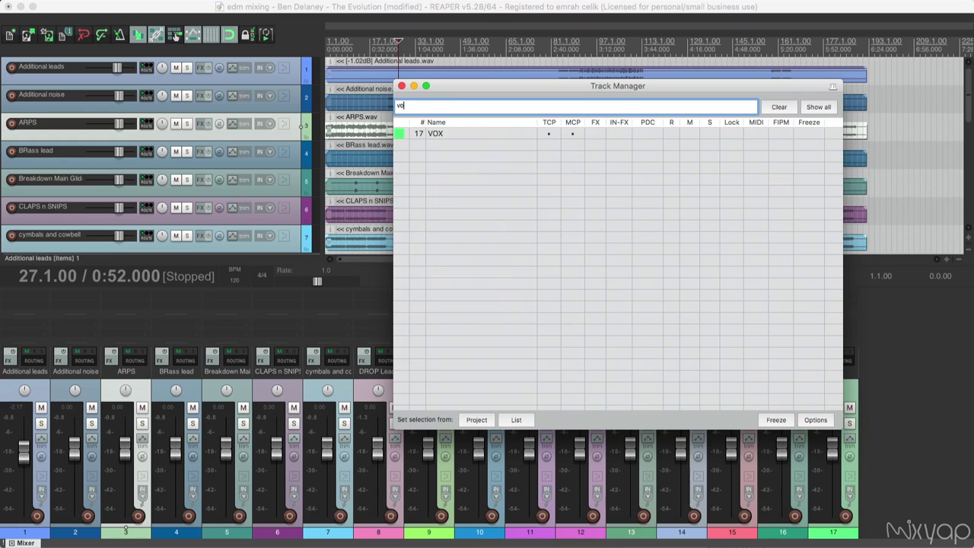
click(501, 131)
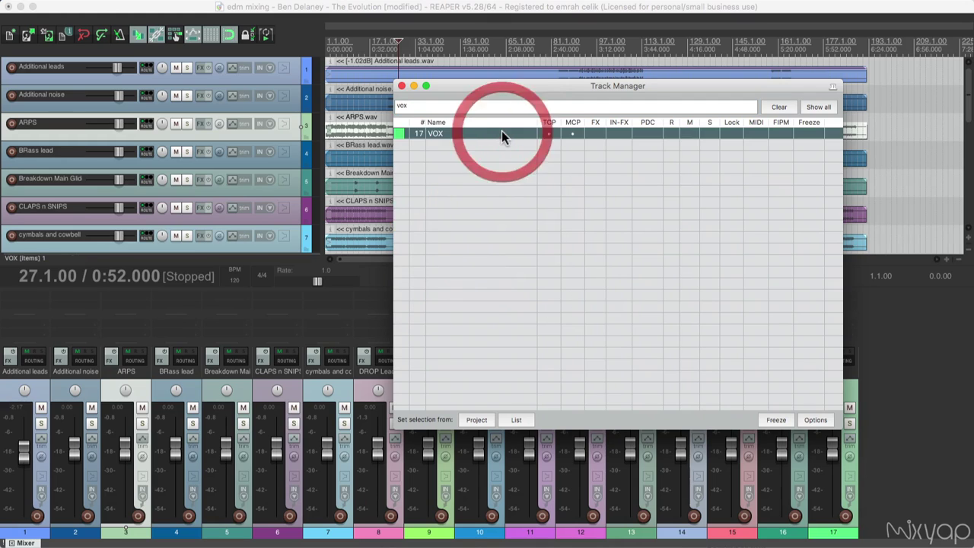
scroll(291, 162, down, 10)
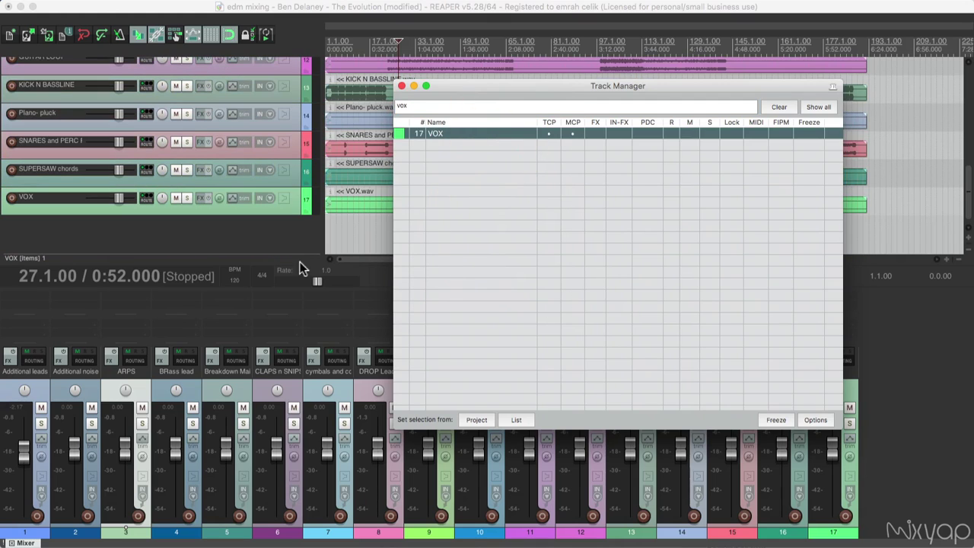
Clear the "vox" filter and turn on the Track Manager option Hide filtered-out tracks in TCP
click(457, 111)
key(BackSpace)
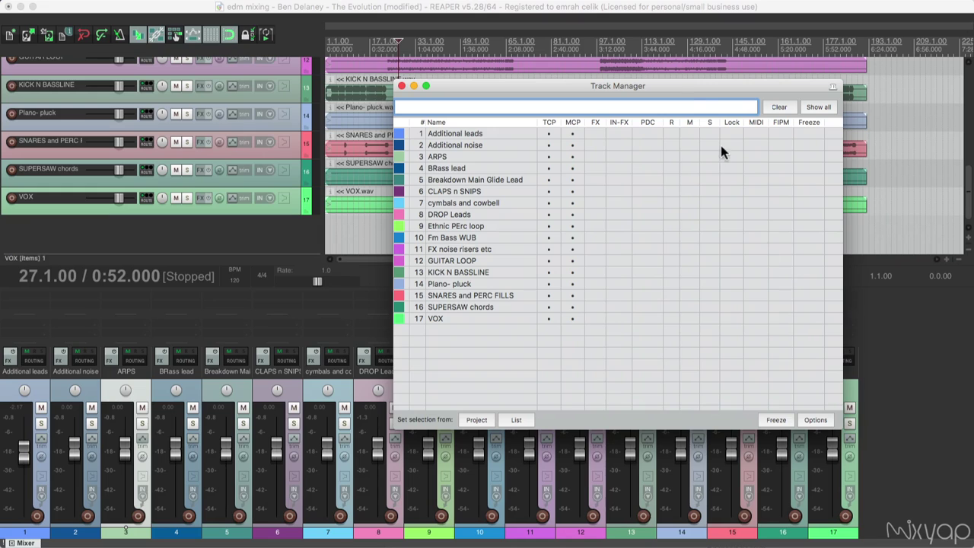
drag(669, 87, 421, 8)
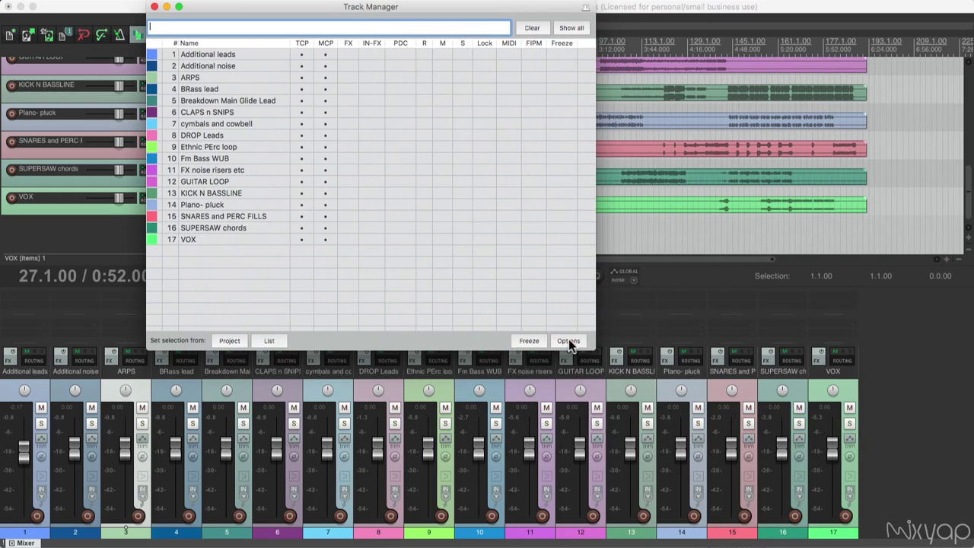
click(570, 340)
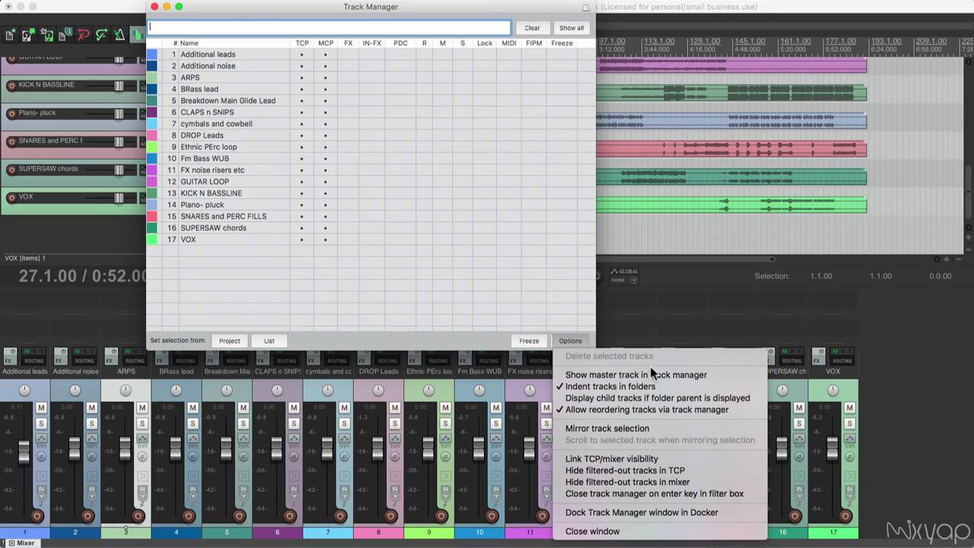
click(691, 471)
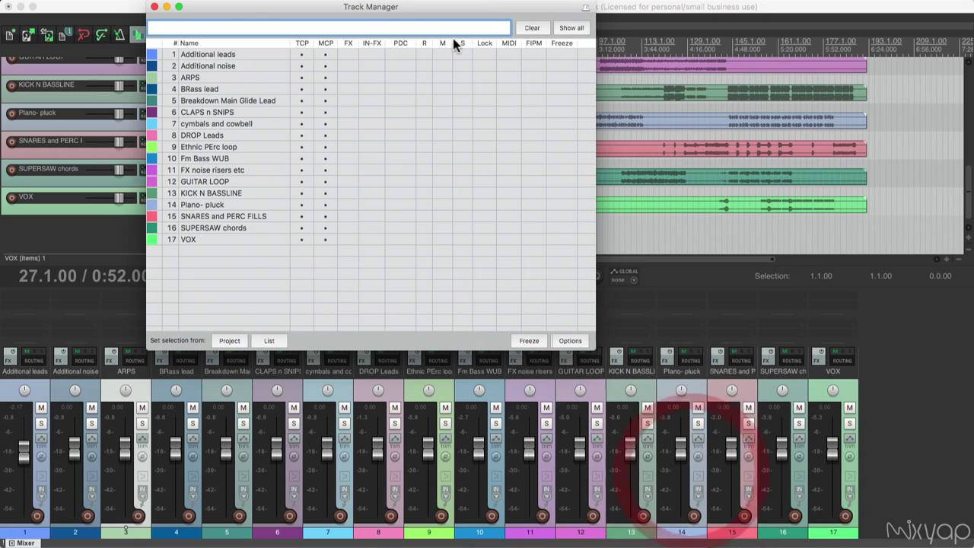
Filter the tracks by "lead" with the Track Manager moved clear of the track panel, and clear the filter again
drag(404, 10, 683, 63)
scroll(319, 150, up, 5)
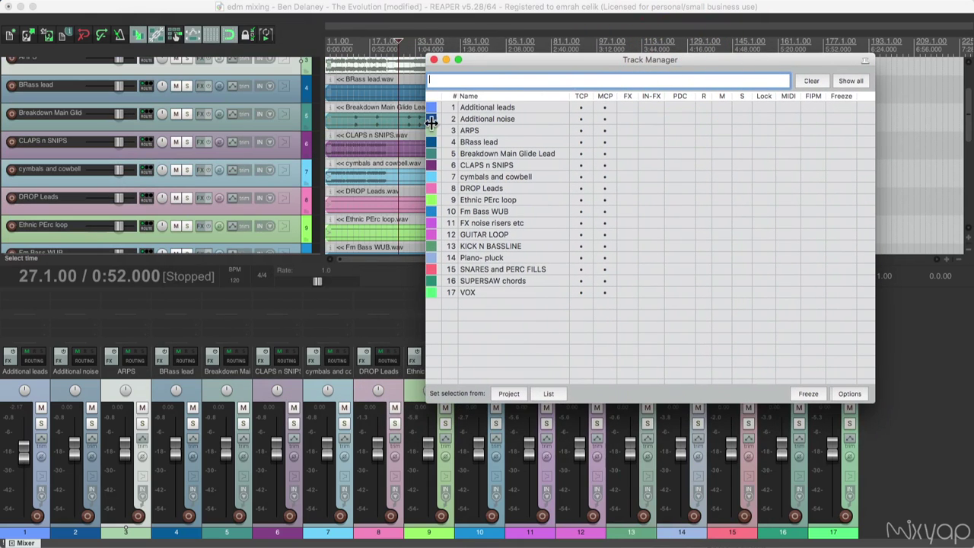
click(492, 85)
text(lead)
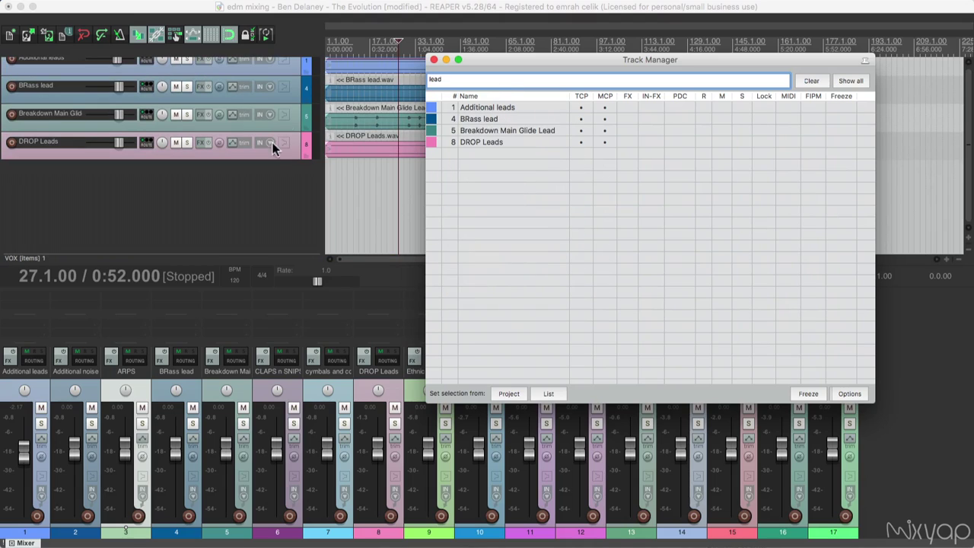
scroll(293, 144, up, 1)
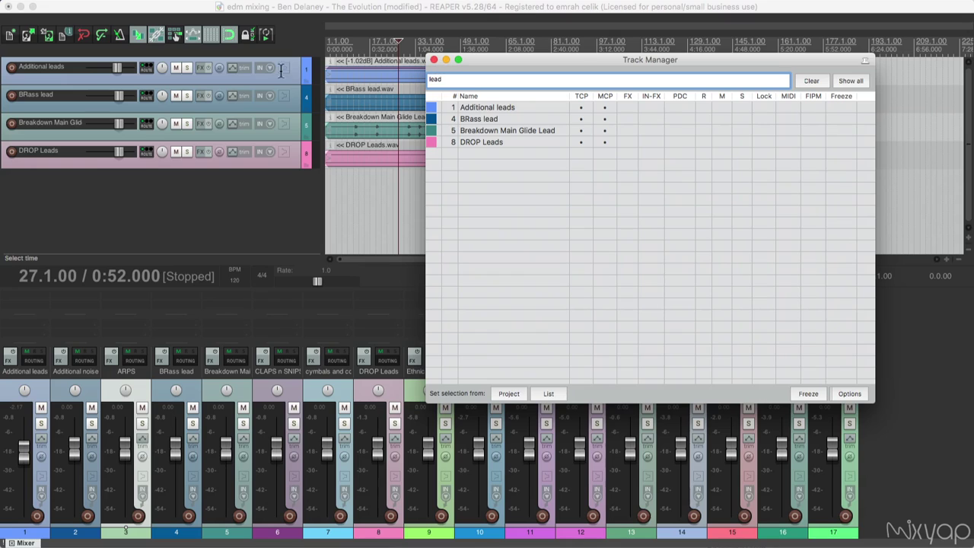
drag(448, 81, 426, 80)
key(BackSpace)
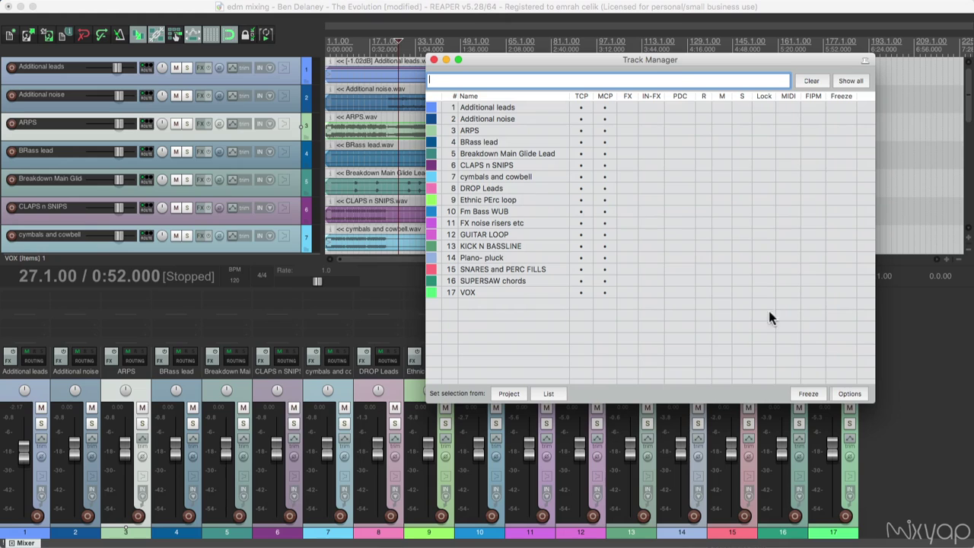
Move the Track Manager window aside and dock it in the Docker
drag(662, 59, 382, 6)
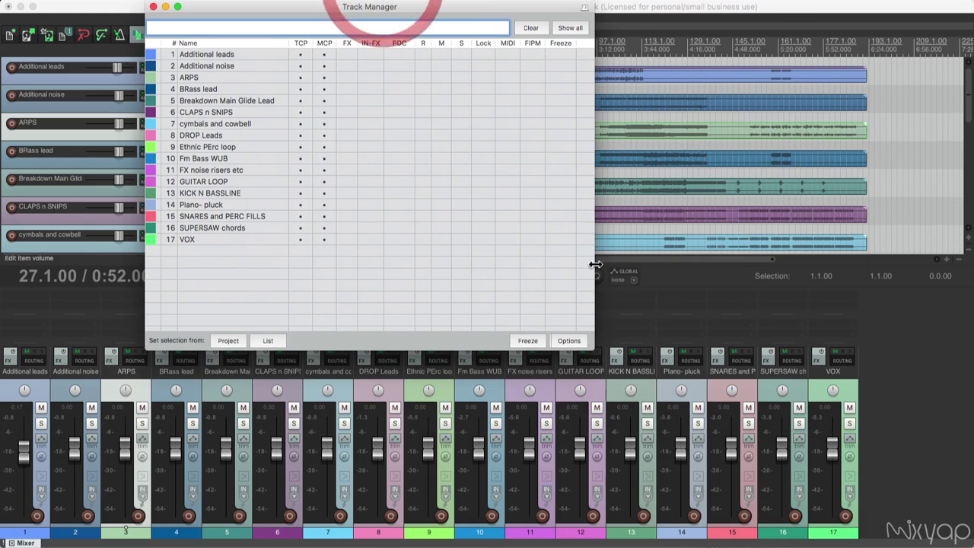
right_click(242, 55)
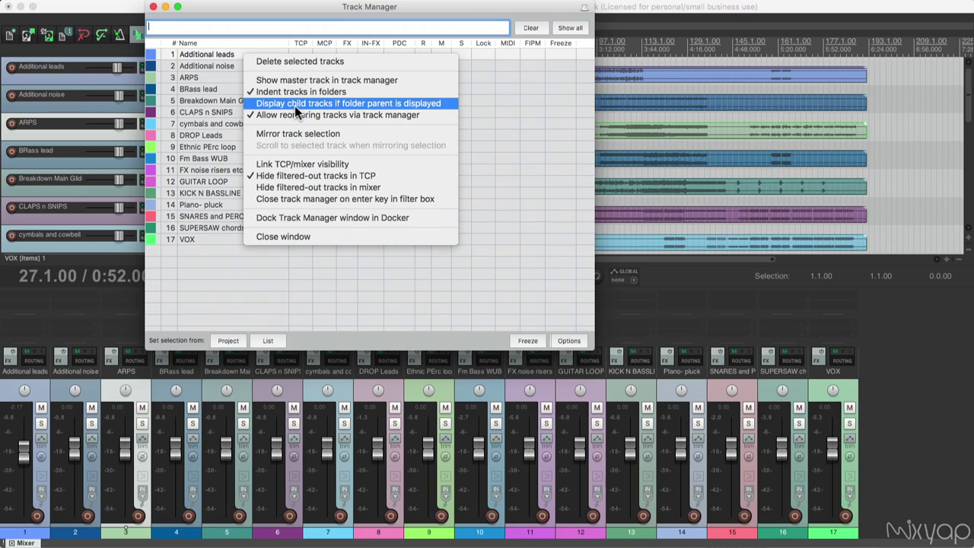
click(382, 219)
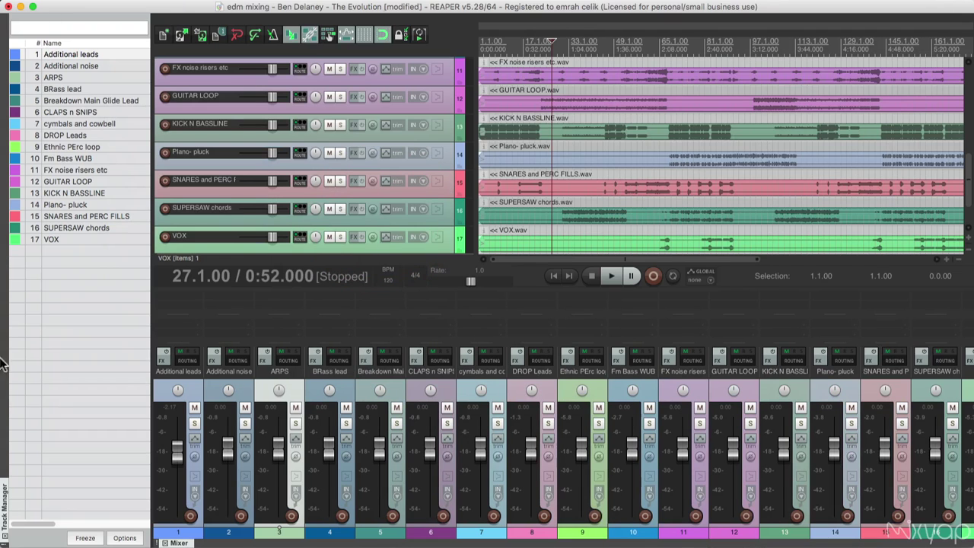
Move the docked Track Manager to the right side of the main window and widen it to fit the track names
click(10, 510)
drag(10, 510, 970, 275)
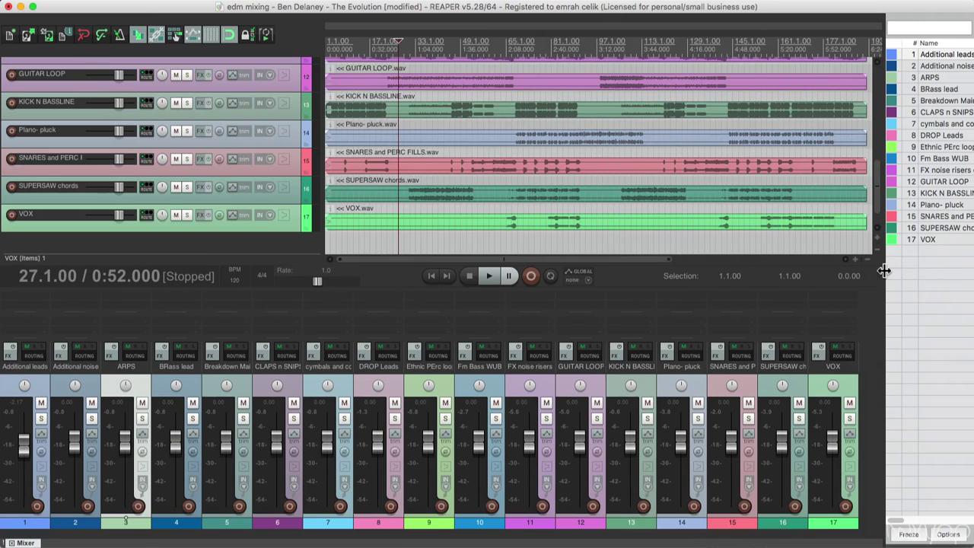
drag(883, 267, 820, 263)
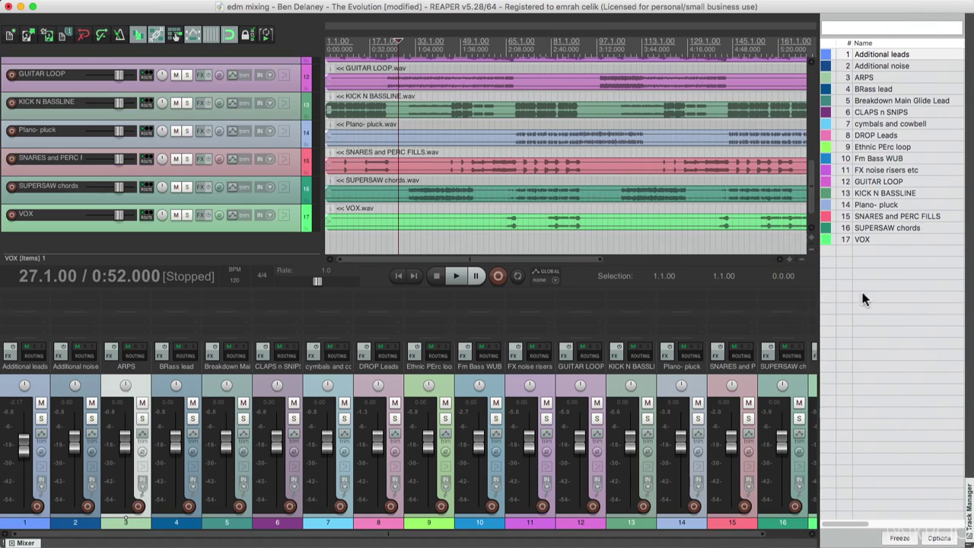
Move the Track Manager into the bottom docker beside the mixer and switch between the two, ending on the Track Manager
drag(970, 506, 455, 543)
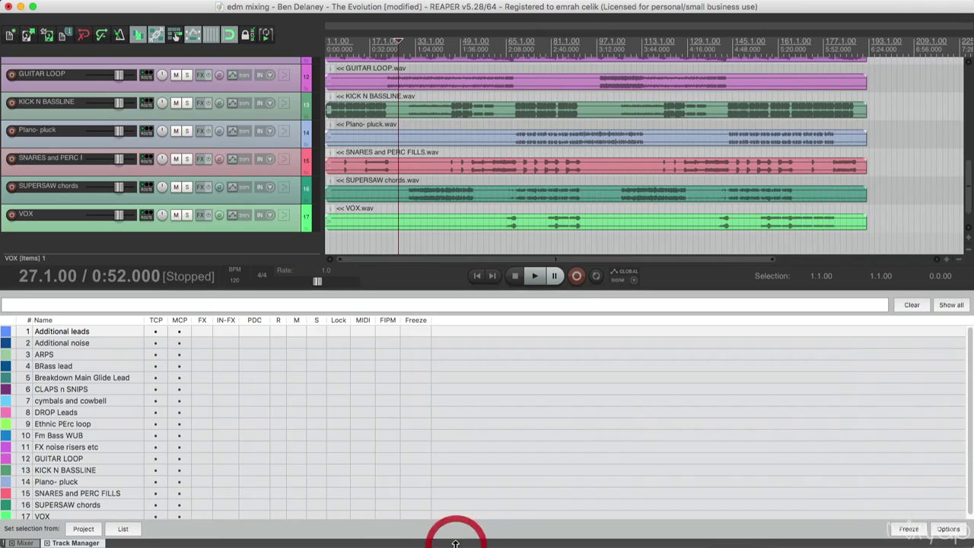
click(28, 543)
click(67, 542)
click(25, 542)
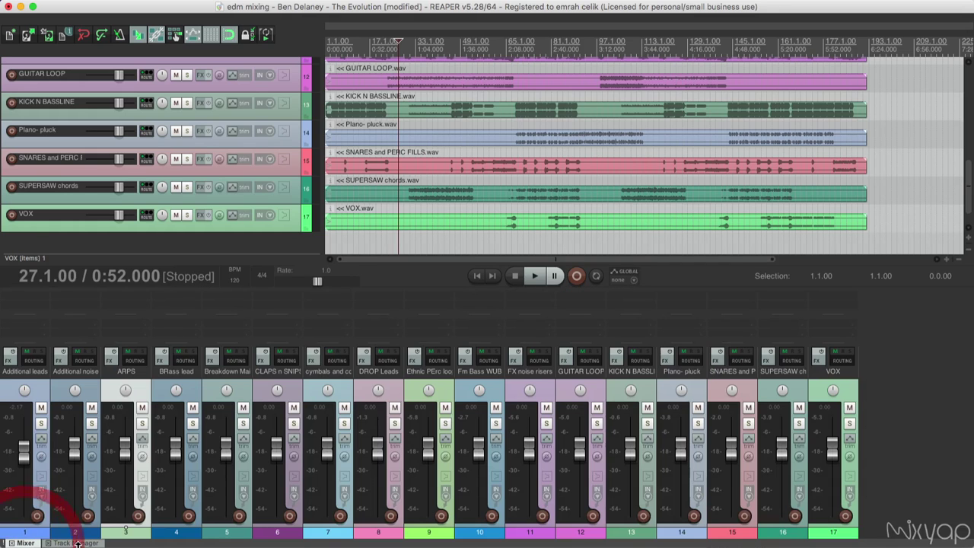
click(77, 542)
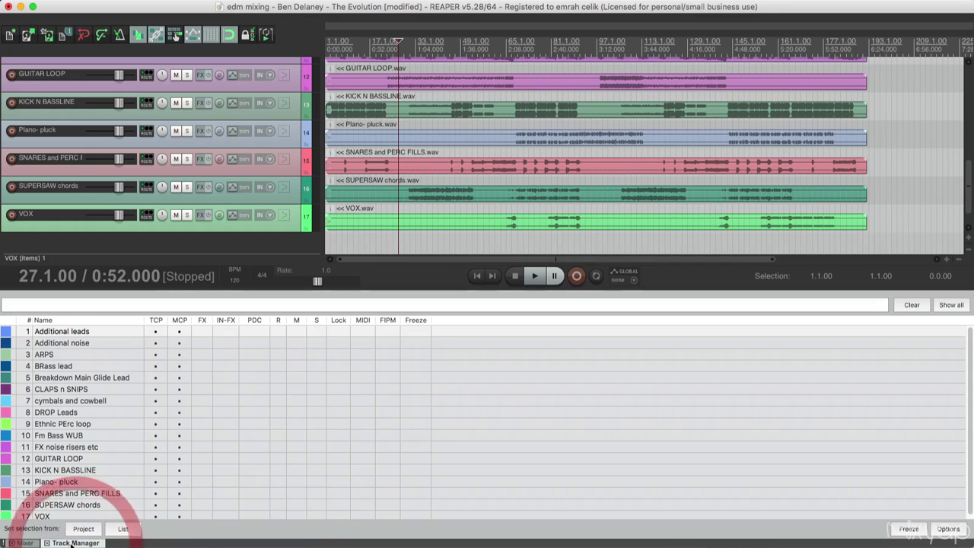
Close the docked Track Manager and reopen it in the same docker as the mixer
click(48, 543)
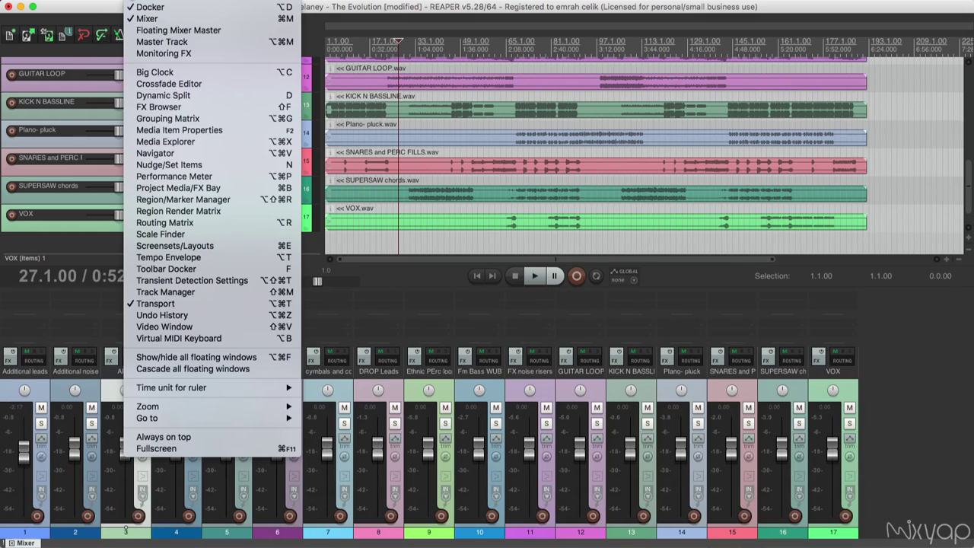
click(121, 3)
click(163, 292)
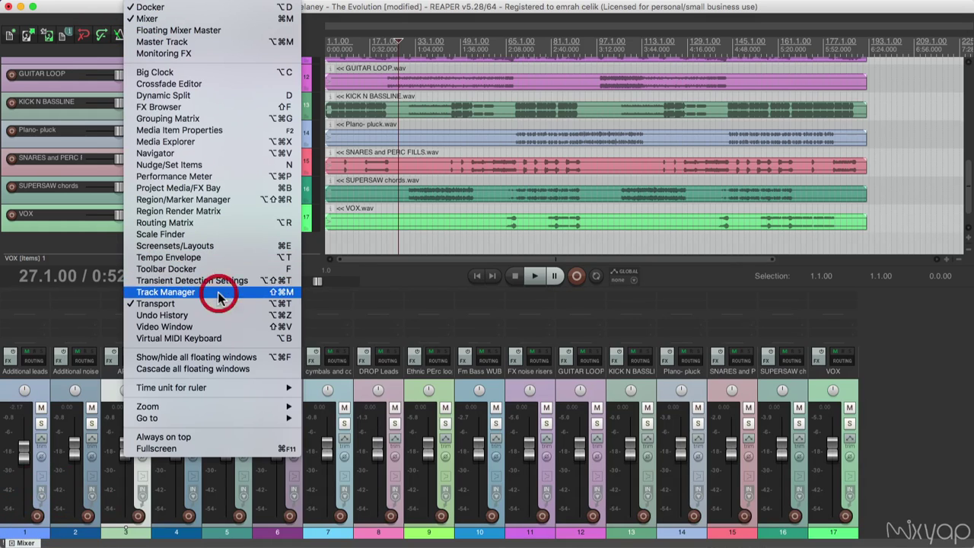
click(84, 543)
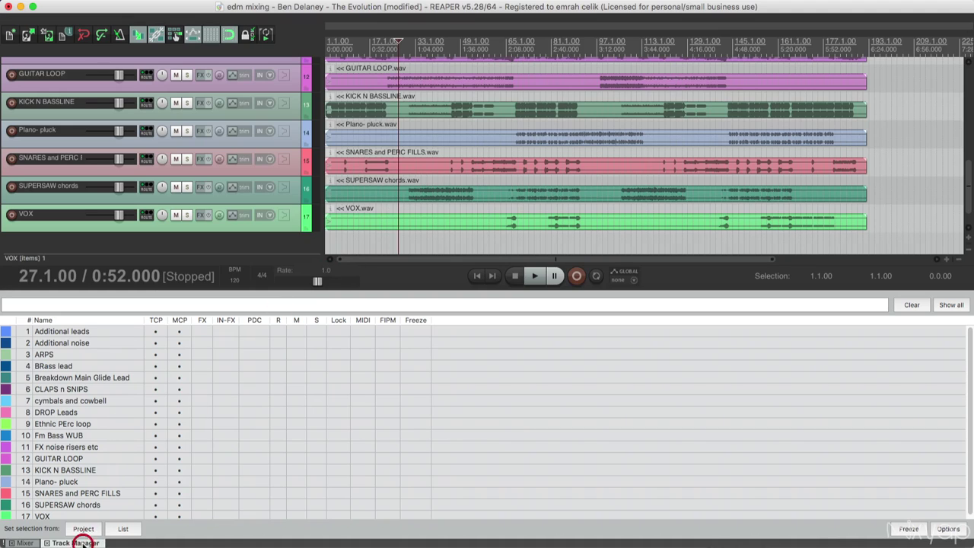
Undock the Track Manager and move the floating window over the arrangement
click(960, 532)
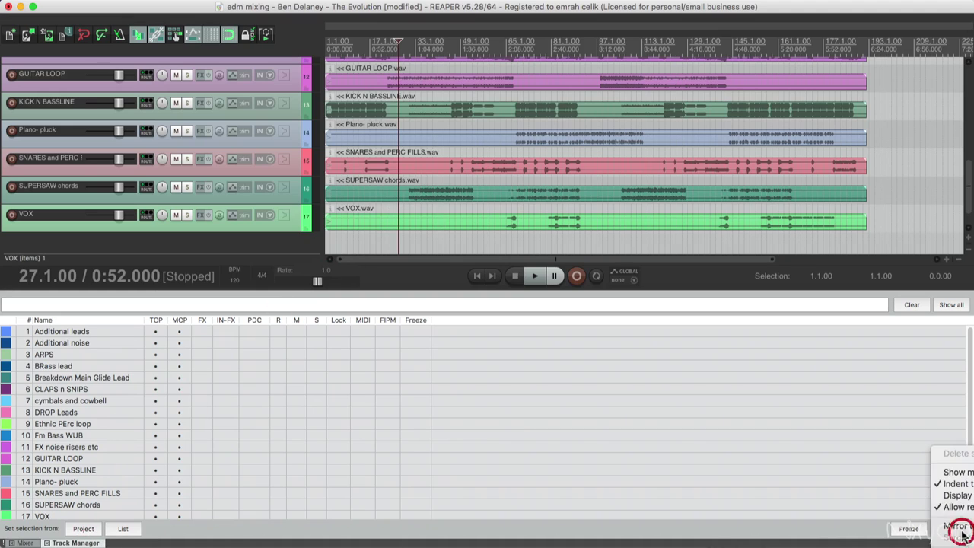
click(951, 536)
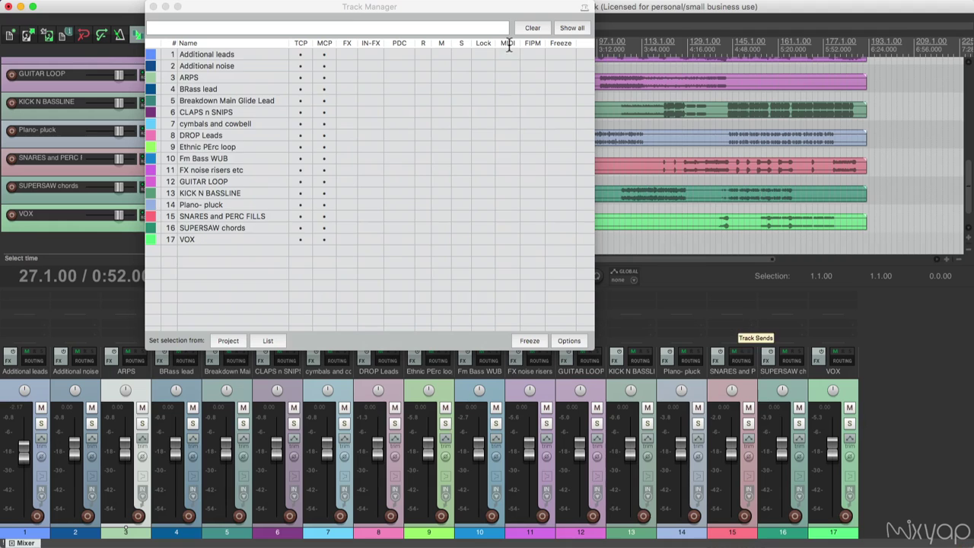
drag(410, 8, 725, 52)
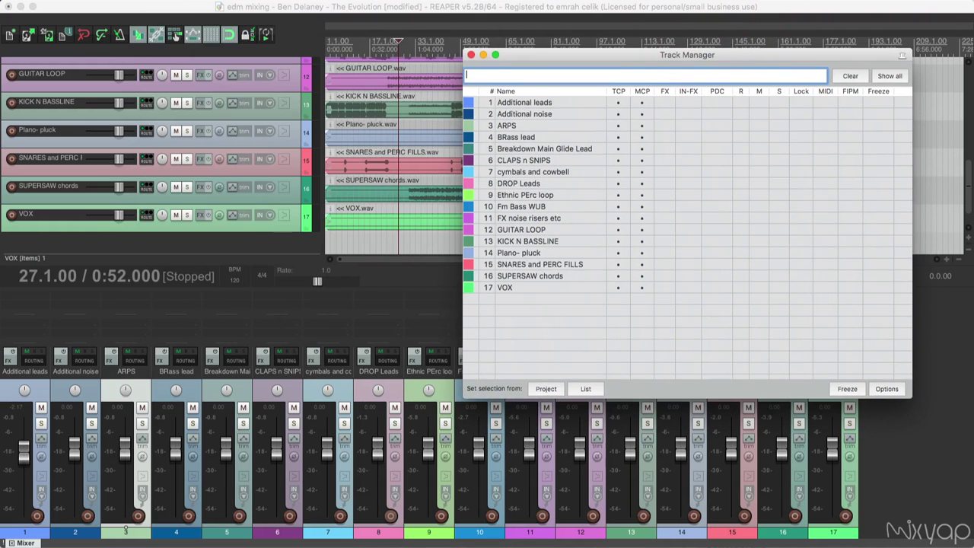
Reposition the Track Manager so its full options list fits, and enable "Hide filtered-out tracks in mixer"
click(886, 388)
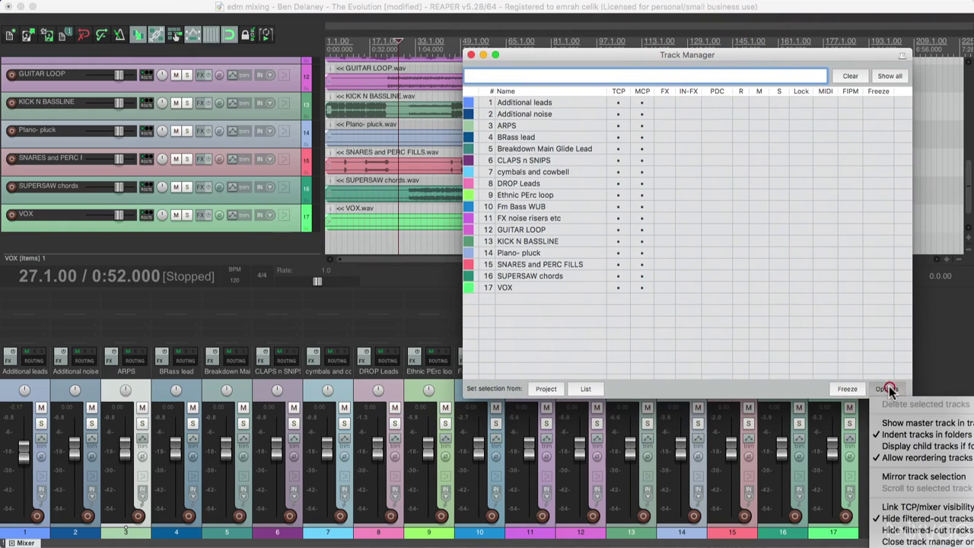
click(728, 56)
drag(728, 55, 428, 7)
click(588, 340)
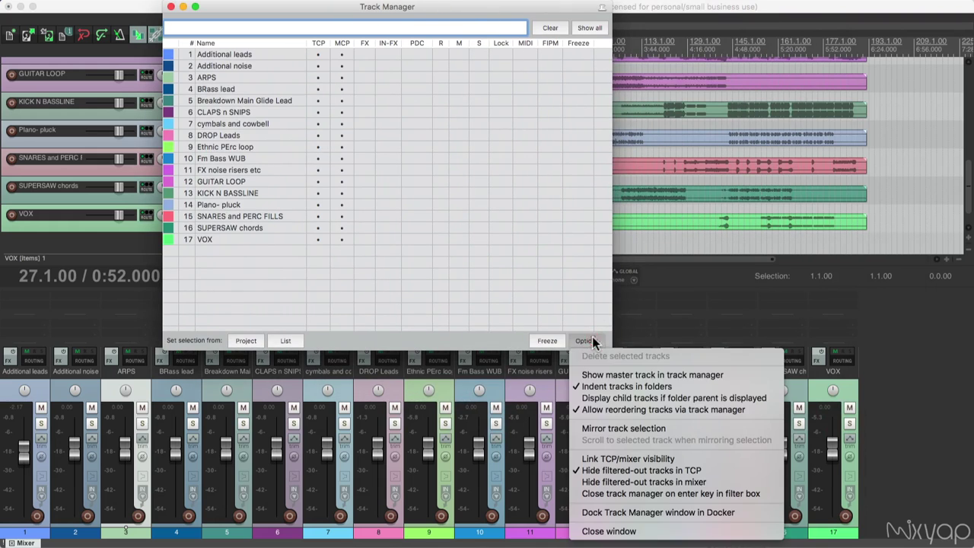
click(652, 486)
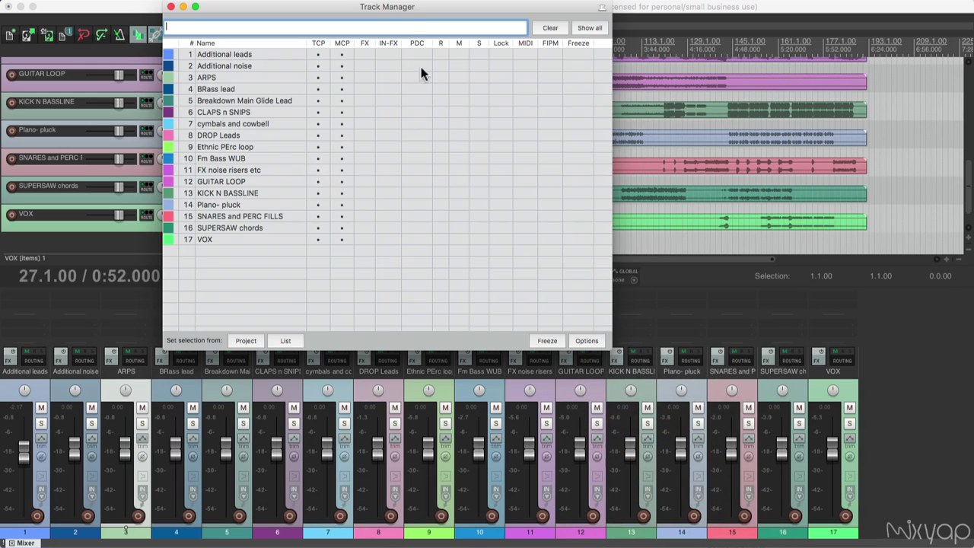
Move the Track Manager aside and filter the tracks by "lead"
drag(411, 9, 723, 10)
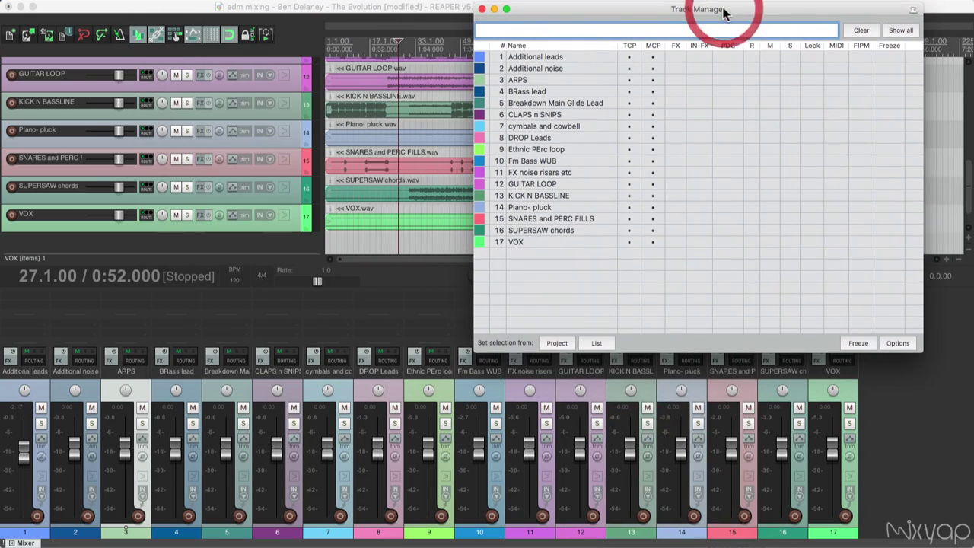
click(533, 30)
text(lead)
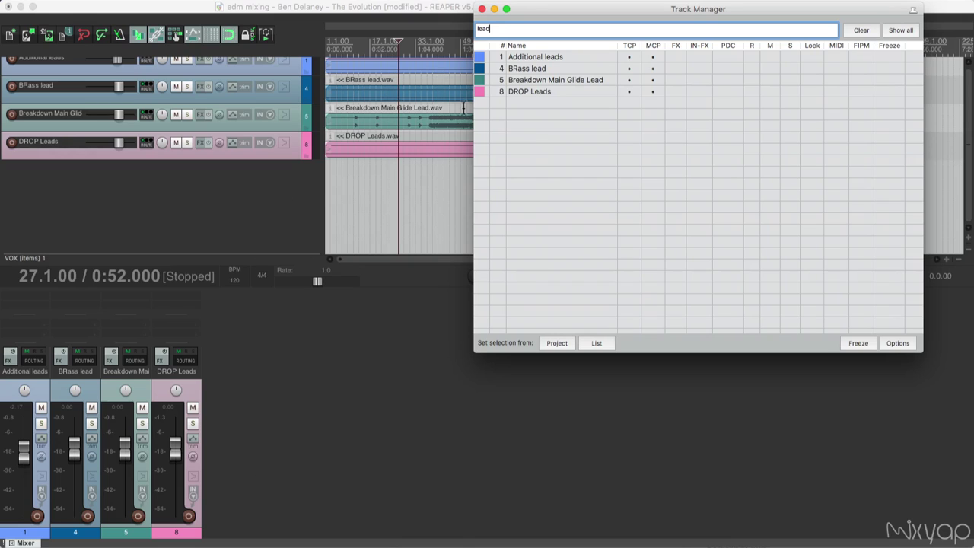
Clear the "lead" filter and look through the full track list in the arrangement
double_click(505, 31)
click(417, 25)
key(BackSpace)
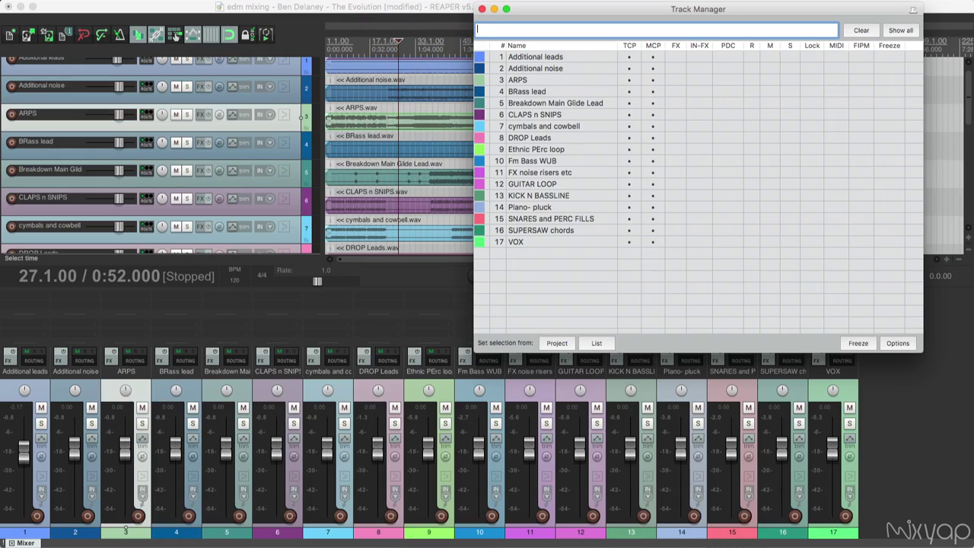
scroll(243, 97, down, 8)
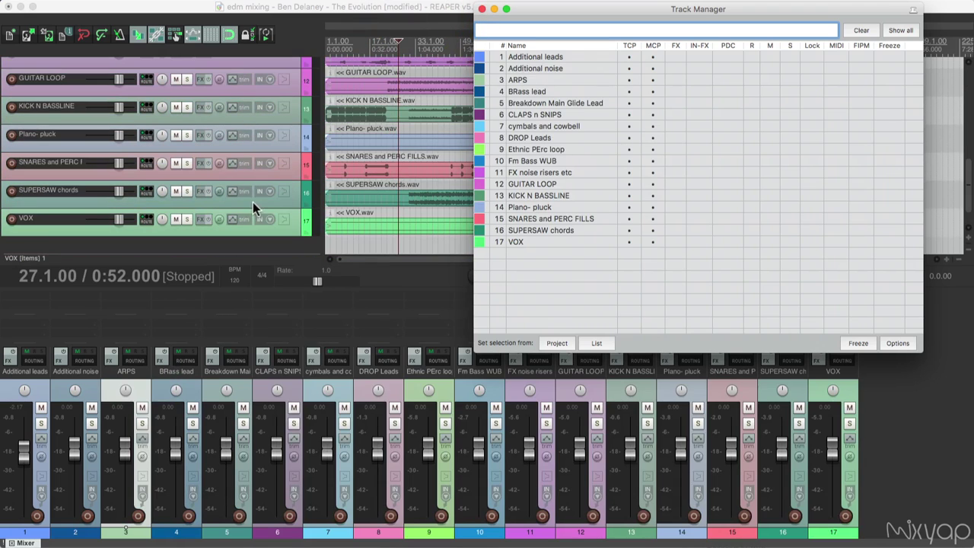
scroll(250, 192, up, 7)
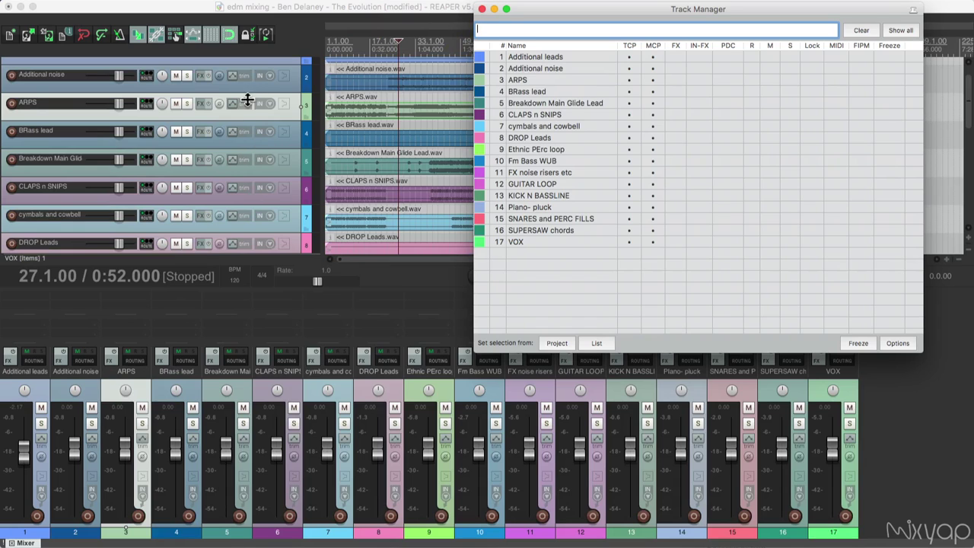
scroll(247, 103, down, 4)
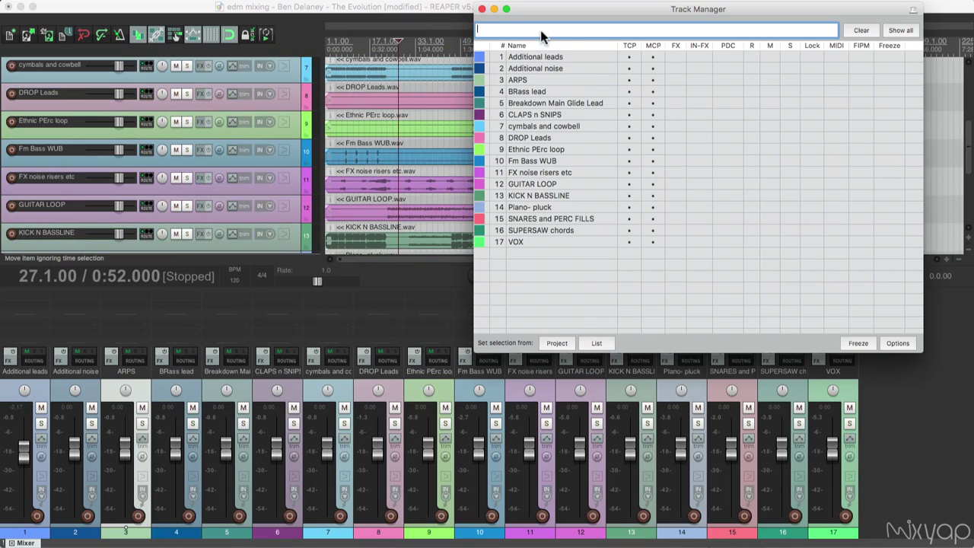
Filter the tracks by "lead" again, then solo and unsolo all the listed lead tracks
text(lead)
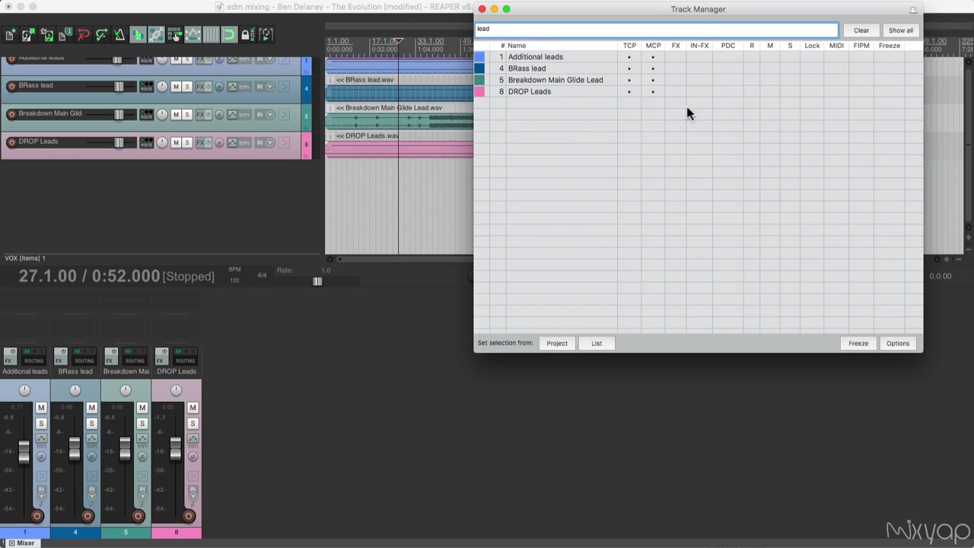
drag(789, 57, 789, 89)
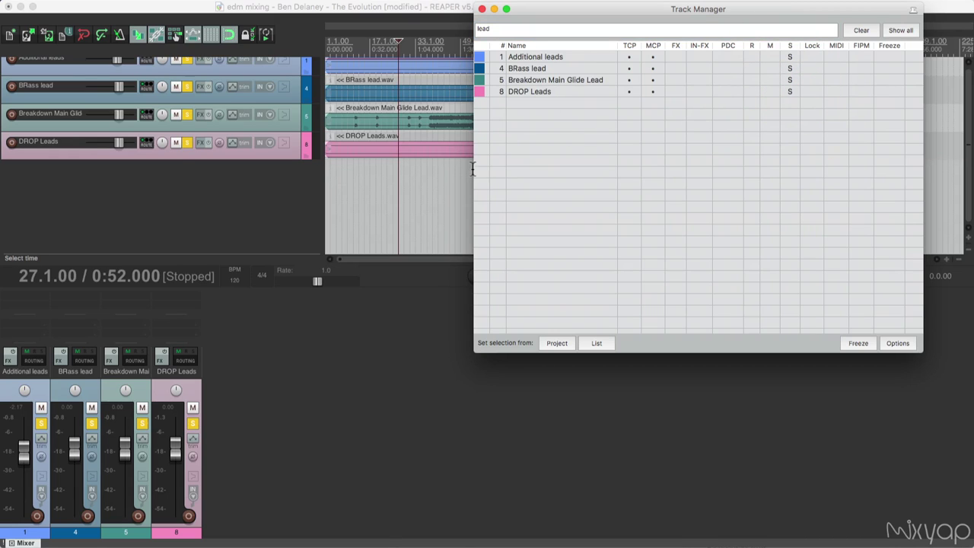
mouse_move(791, 57)
mouse_down()
mouse_move(791, 99)
mouse_move(787, 74)
mouse_up()
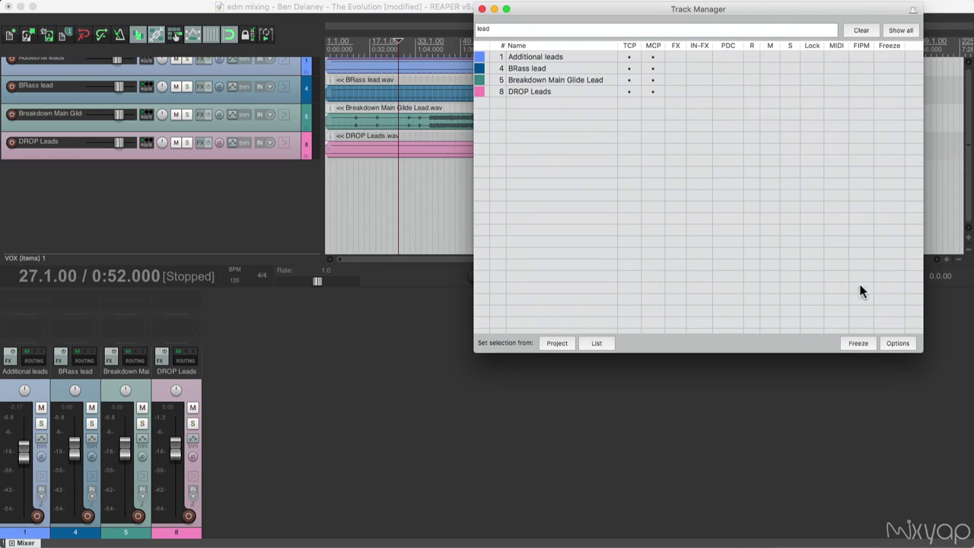
Clear the Track Manager's filter and enable "Close track manager on enter key in filter box"
drag(700, 11, 393, 8)
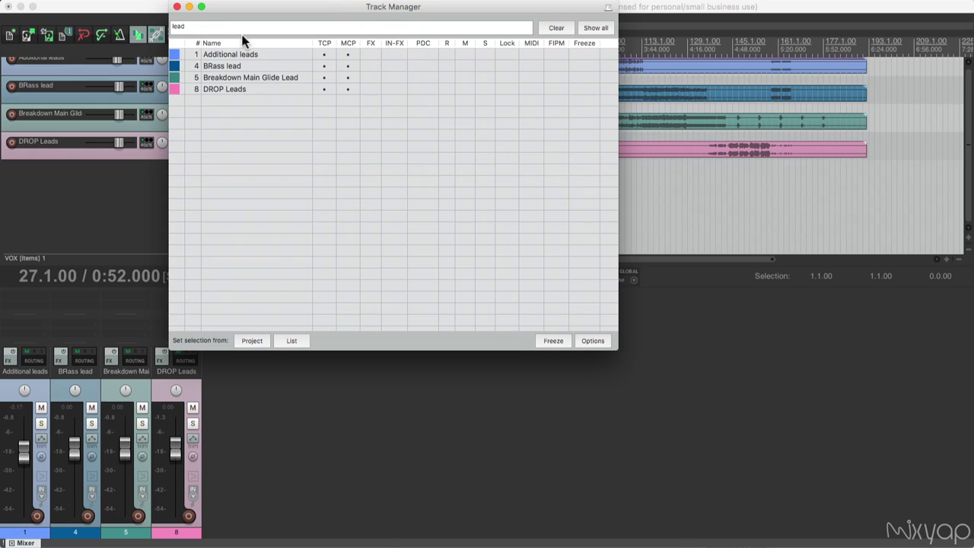
double_click(191, 26)
key(BackSpace)
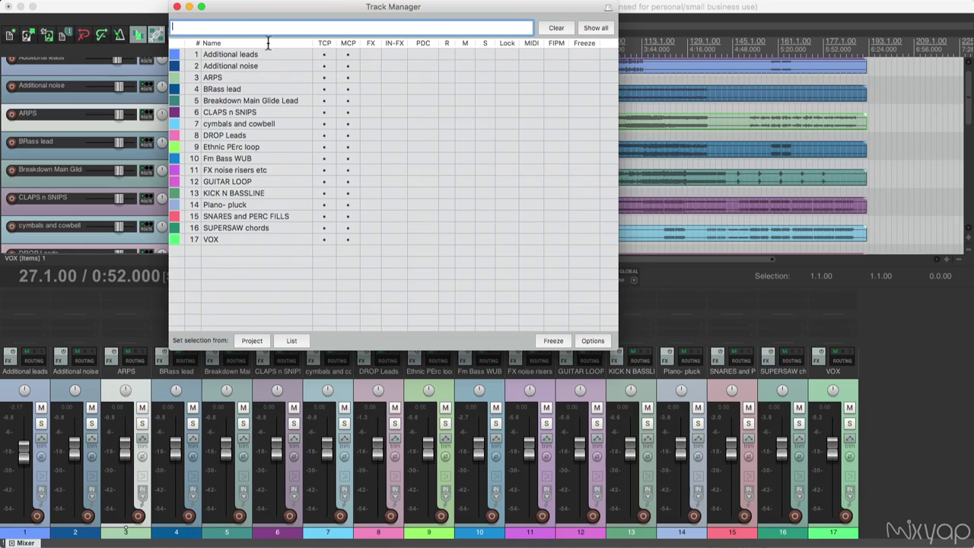
click(594, 341)
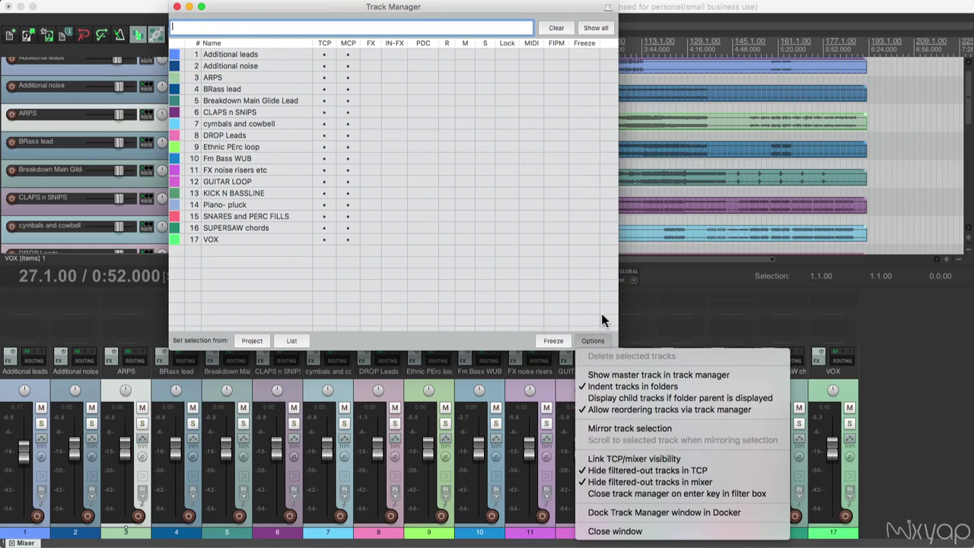
click(698, 495)
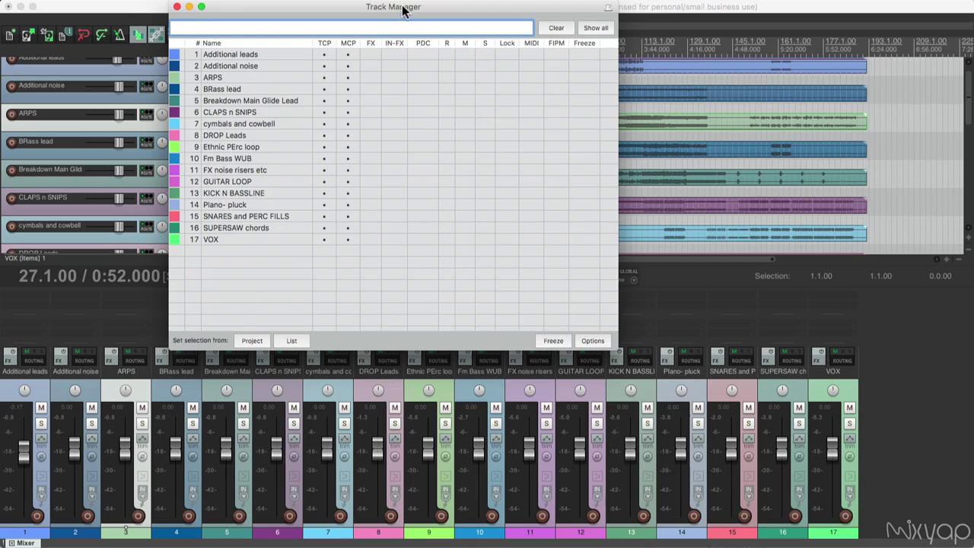
Move the Track Manager over the middle of the project window and close it
drag(401, 9, 635, 97)
click(455, 114)
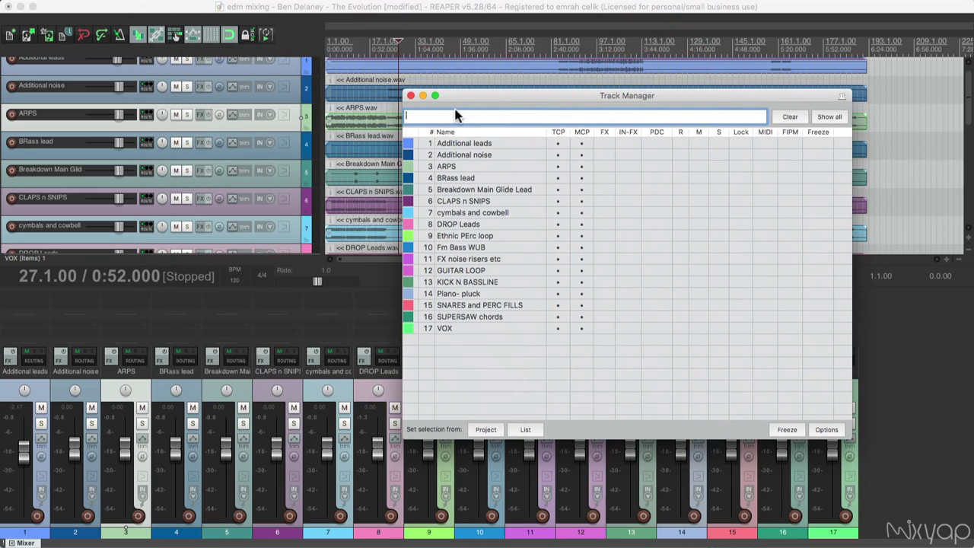
click(411, 96)
Look up the Track Manager among the view commands, then open, close and reopen its window
click(139, 5)
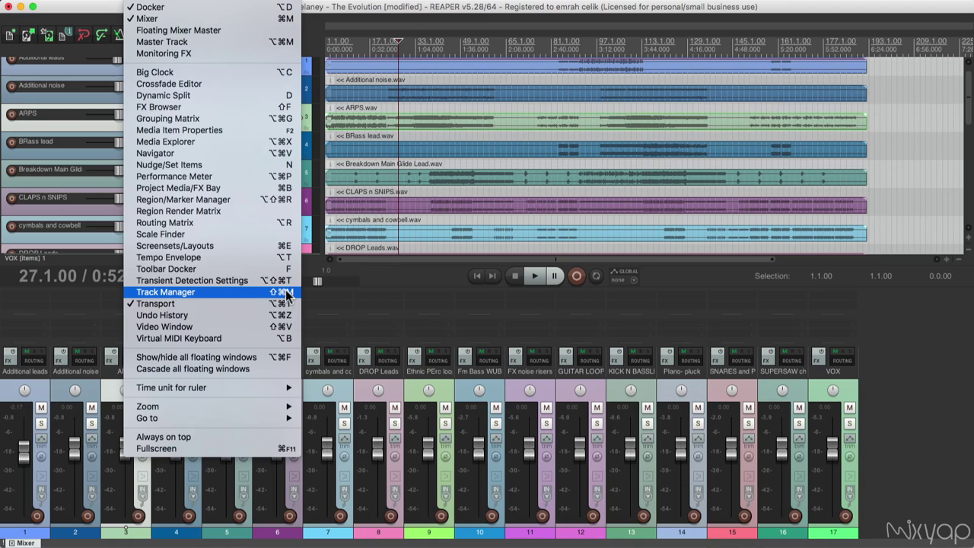
click(395, 276)
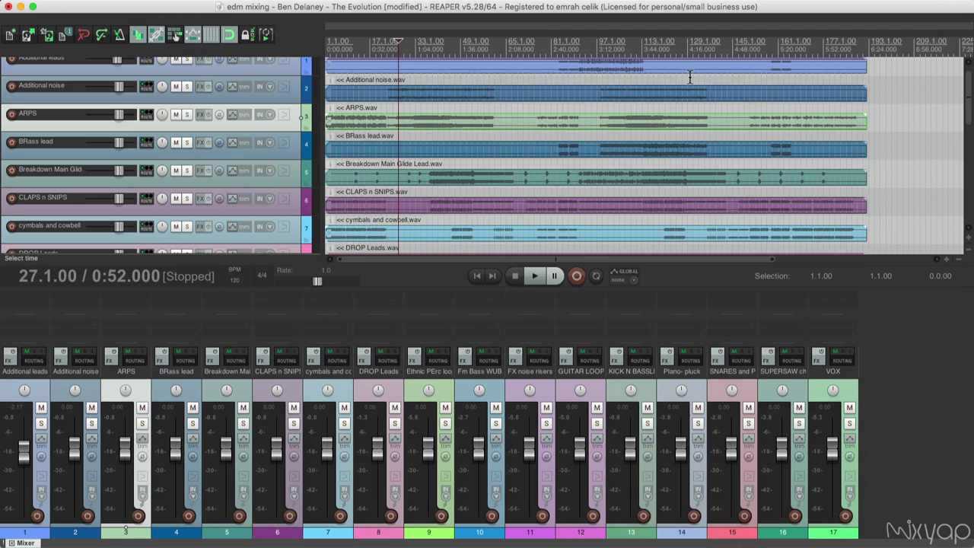
key(super+alt+m)
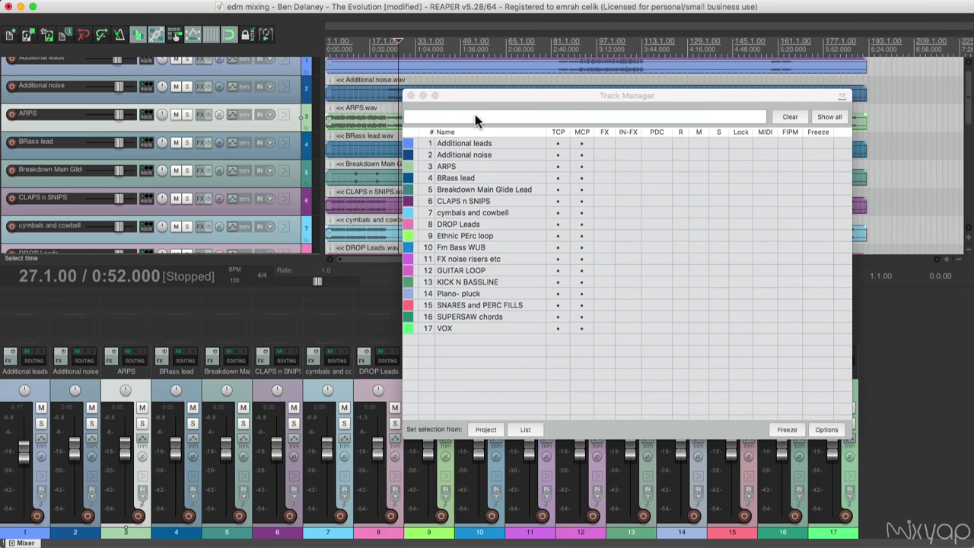
click(411, 95)
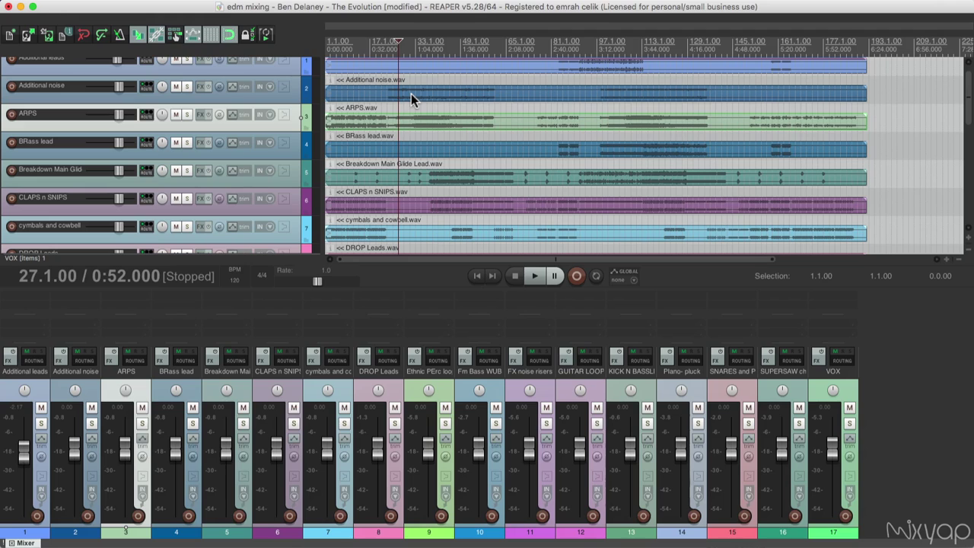
key(super+alt+m)
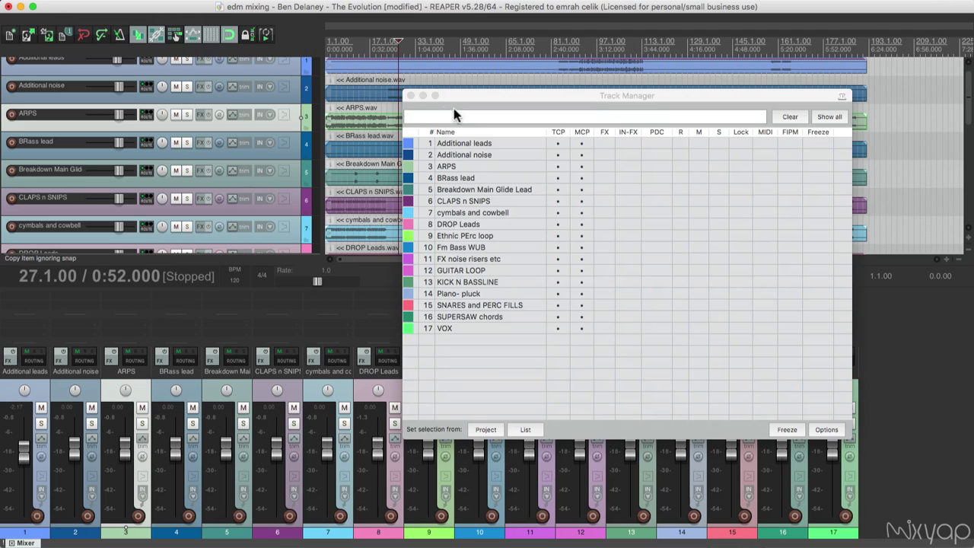
Filter the tracks by "lead" and close the Track Manager with the filter still active
click(438, 116)
text(lead)
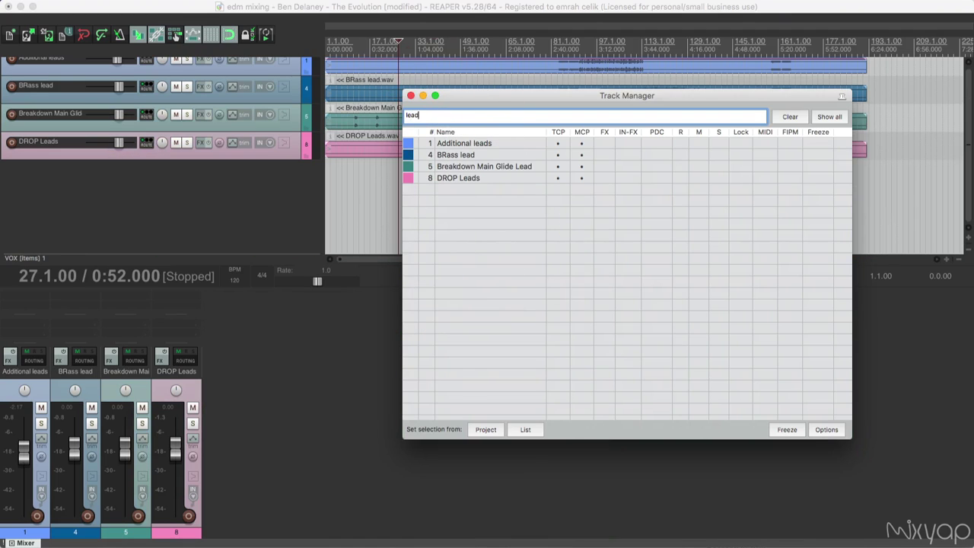
key(super+alt+m)
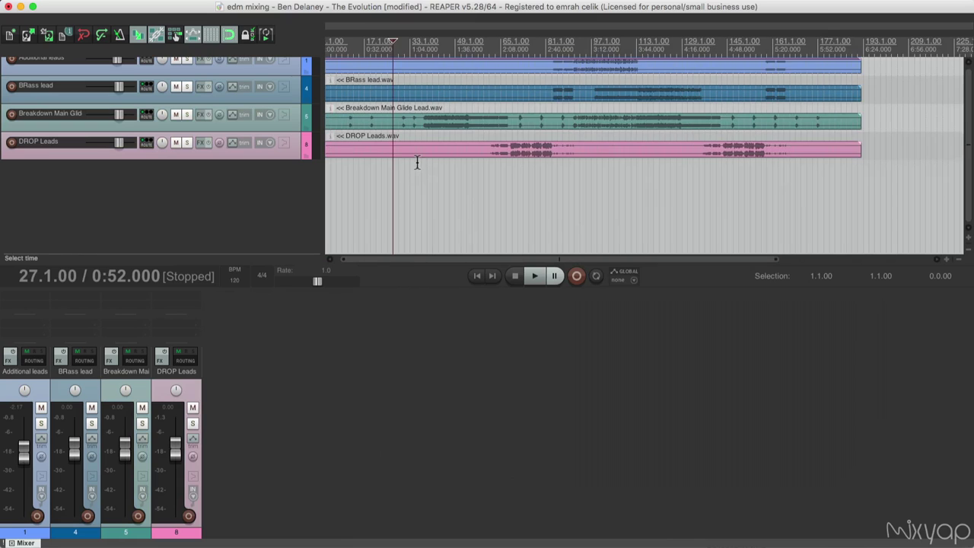
scroll(332, 163, down, 2)
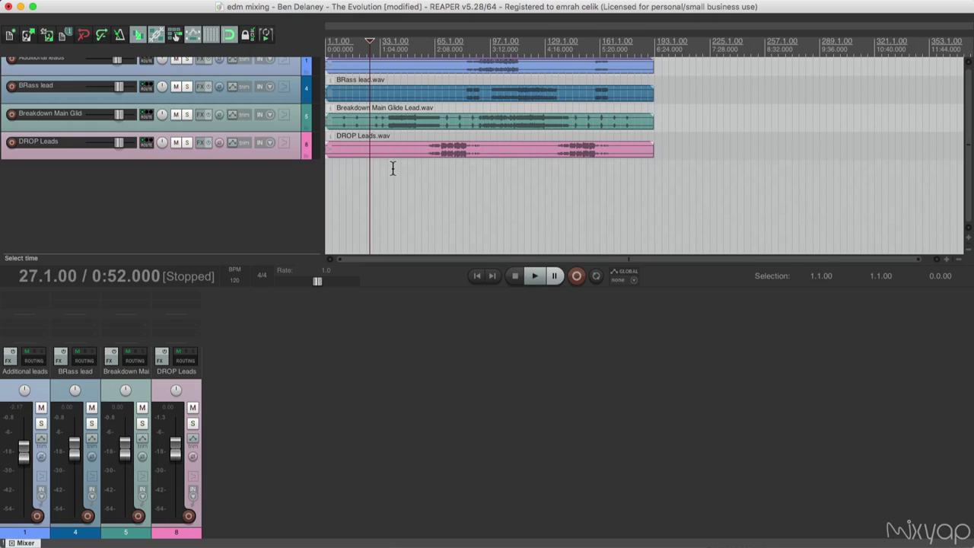
Reopen the Track Manager, move it lower and clear its "lead" filter
click(138, 2)
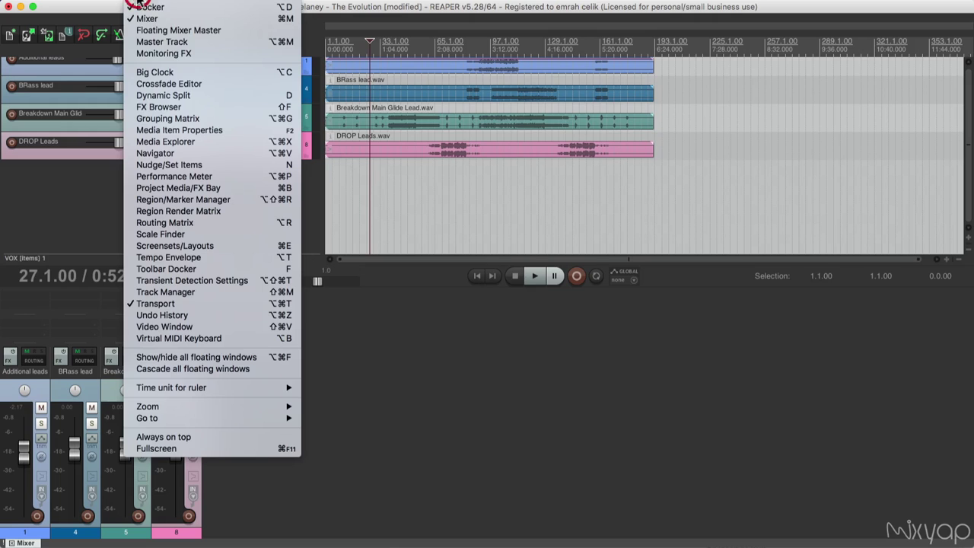
click(211, 291)
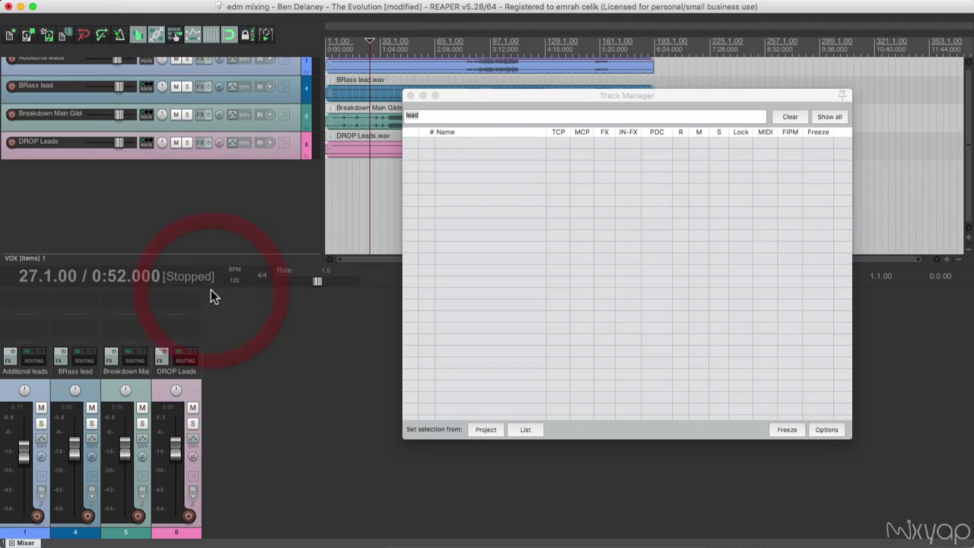
click(593, 124)
drag(593, 125, 595, 159)
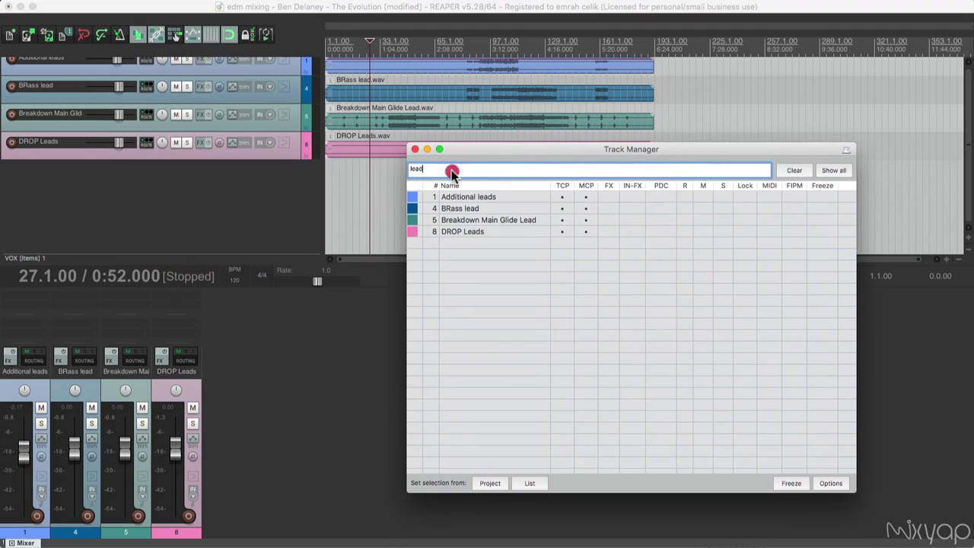
click(387, 169)
key(BackSpace)
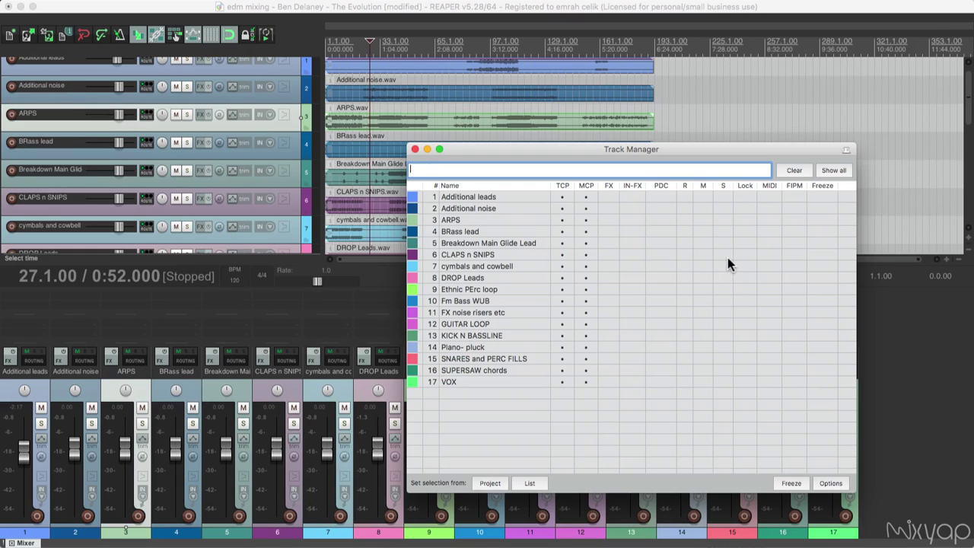
Enlarge the Additional leads track and place the edit cursor at 89.1.00, keeping the Track Manager window clear of its waveform
drag(639, 152, 596, 109)
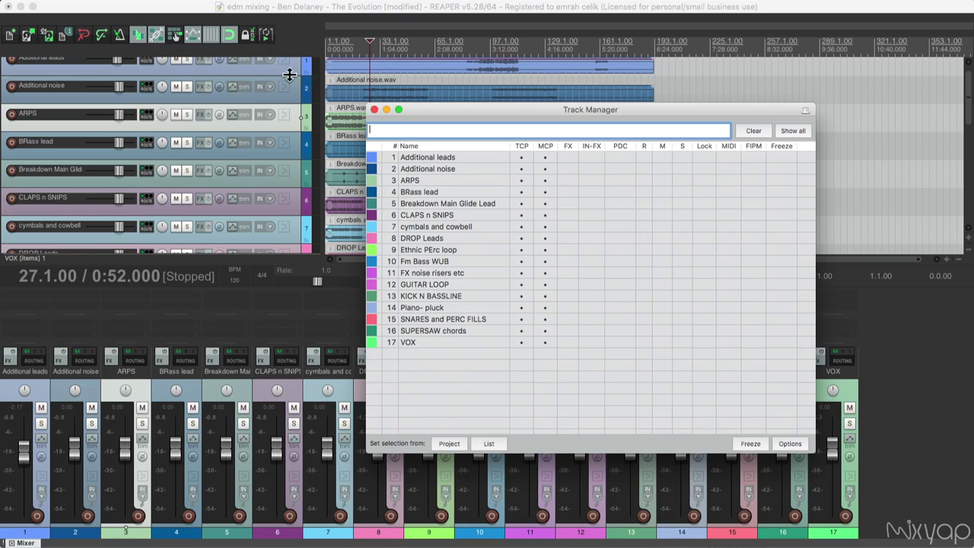
drag(286, 73, 291, 155)
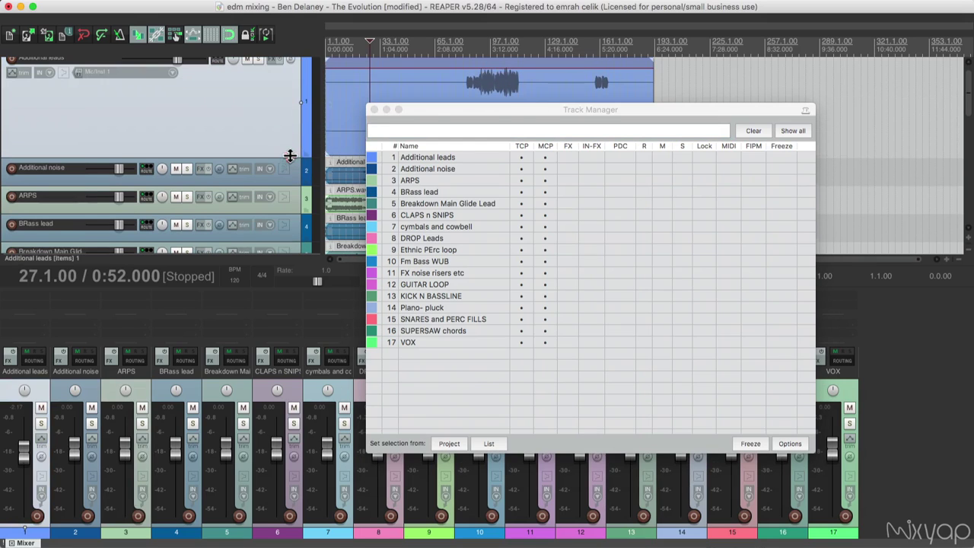
click(475, 76)
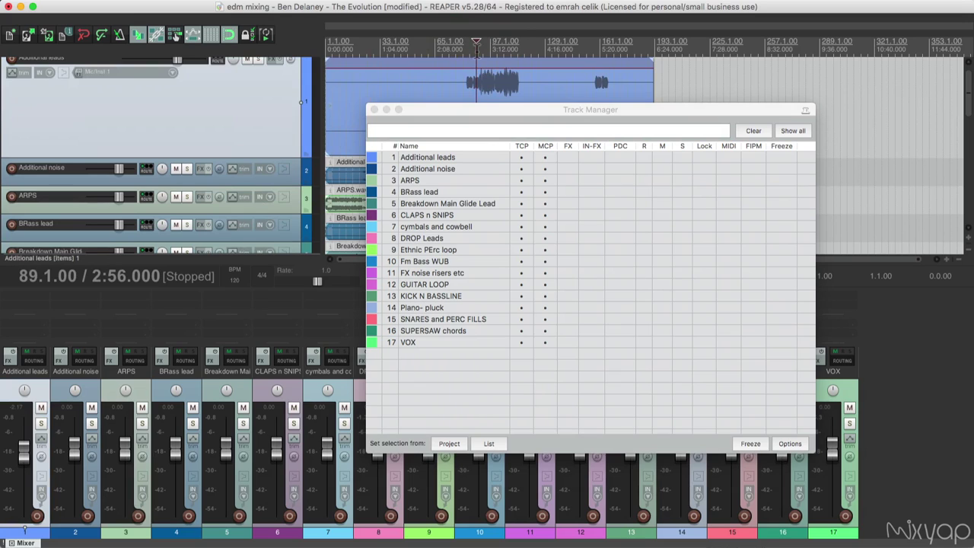
drag(584, 113, 563, 103)
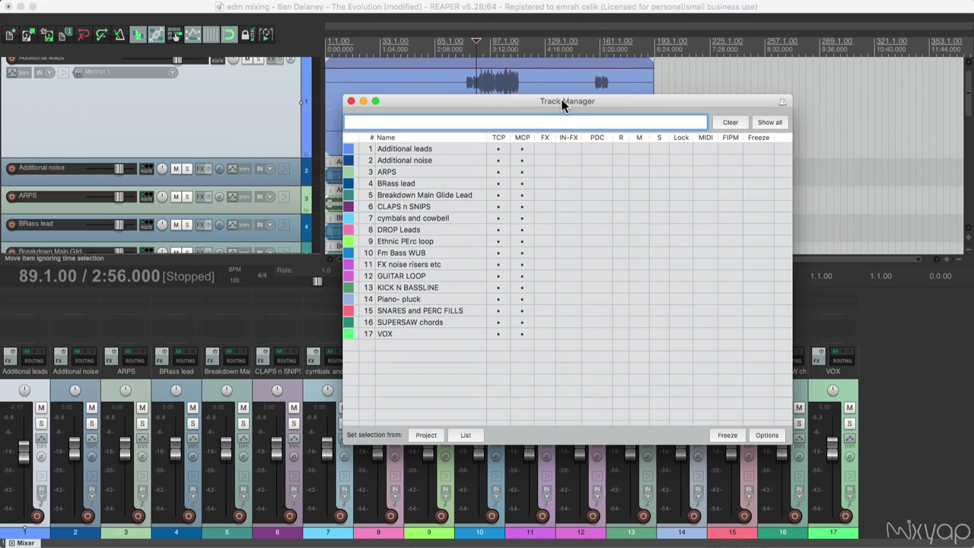